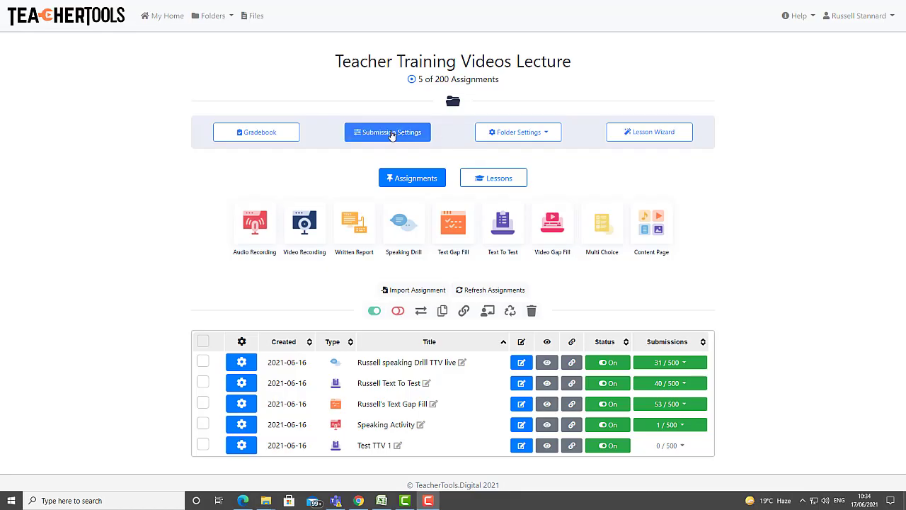
Step: Change the folder's submission settings to require a student email when collecting details on submission, and save them
left_click(391, 135)
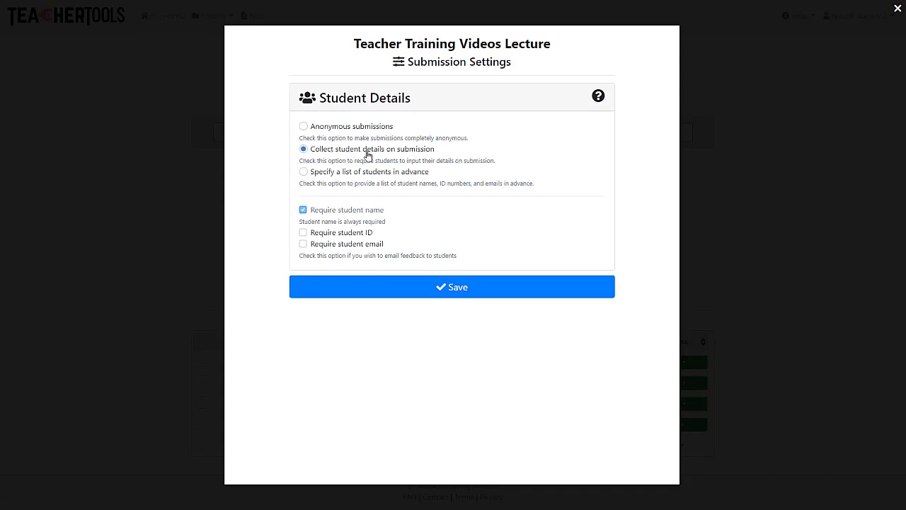
left_click(304, 244)
left_click(449, 291)
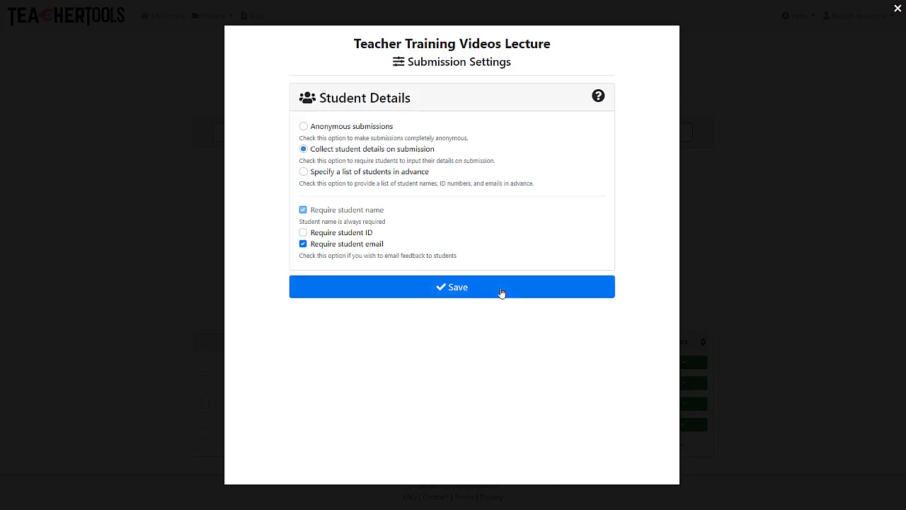
left_click(897, 8)
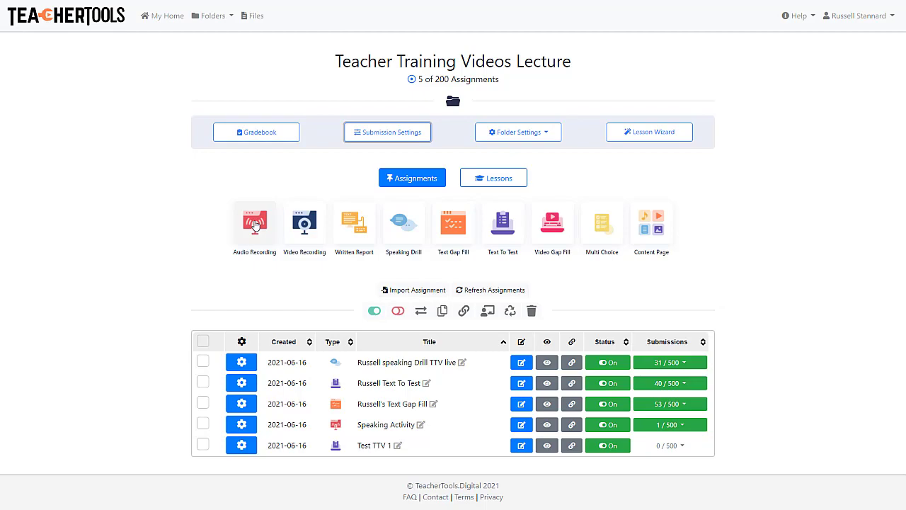
Step: Create an Audio Recording assignment titled "Talking about your daily routine"
left_click(255, 224)
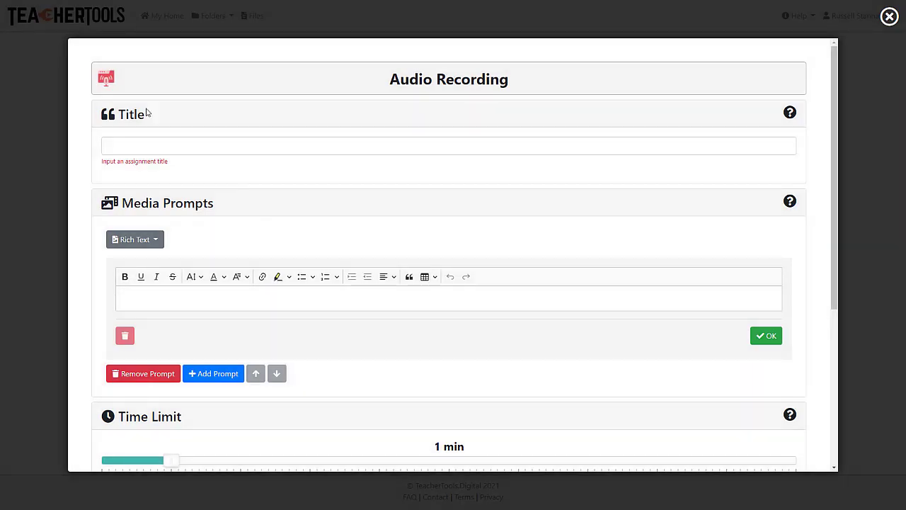
left_click(155, 145)
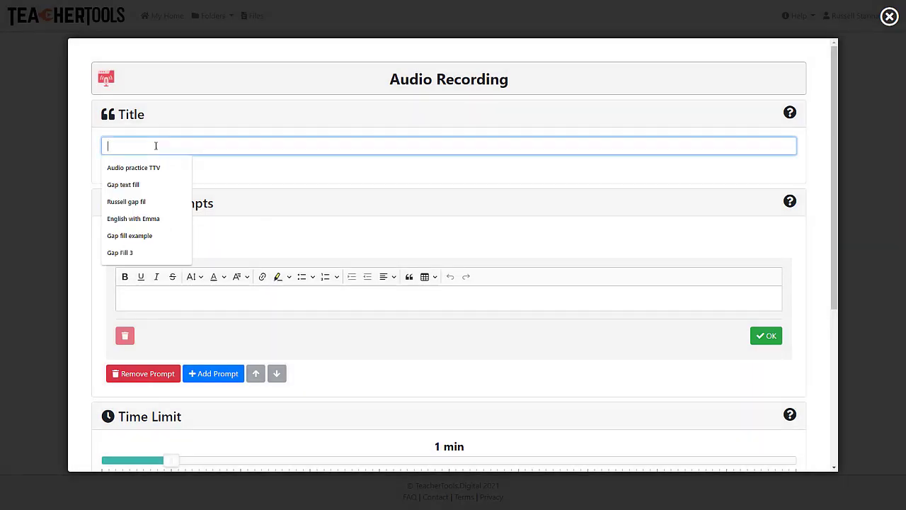
type("Talking about your daily routine")
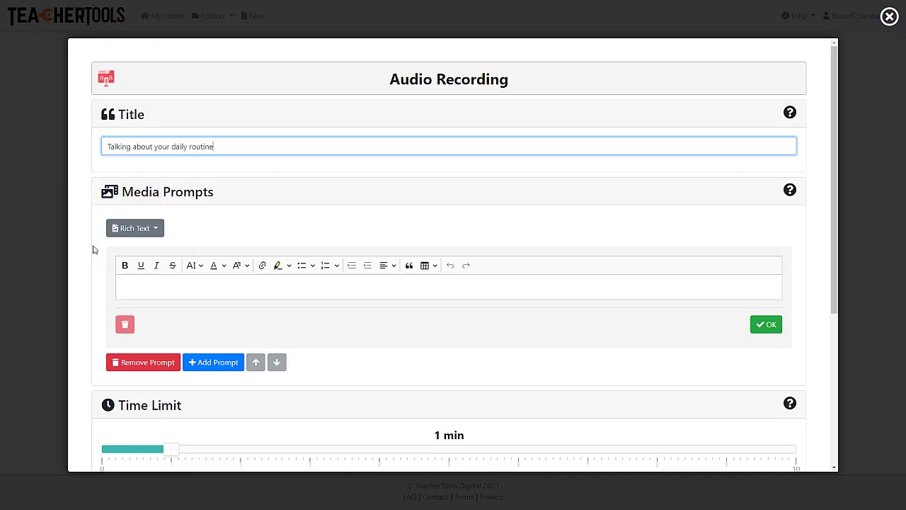
Step: Write the rich text prompt telling students to listen to the video, take notes, prepare ideas about their routine, record themselves and submit their work
left_click(156, 286)
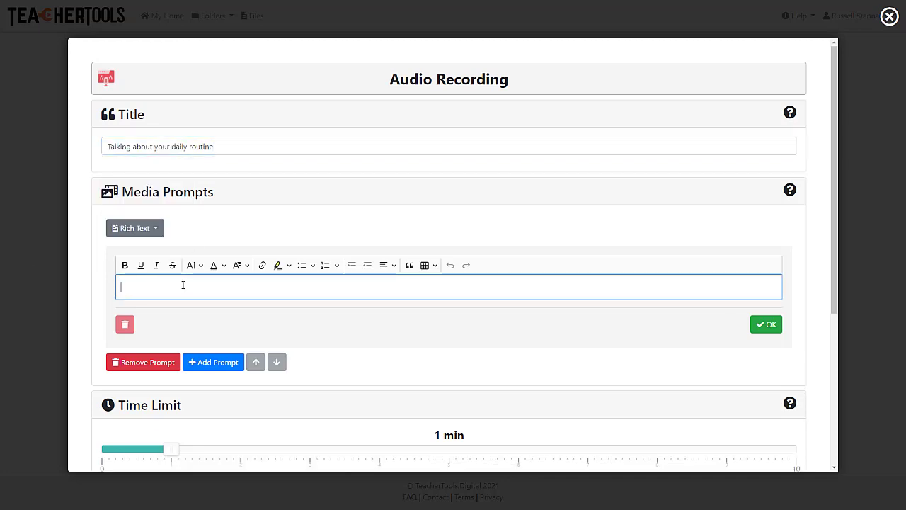
type("Listen to the video. You will hear someone talking about their routine. Take notes and think about your routine. Prepare a few ideas to talk about and then record yourself. Once you are happy submit your work")
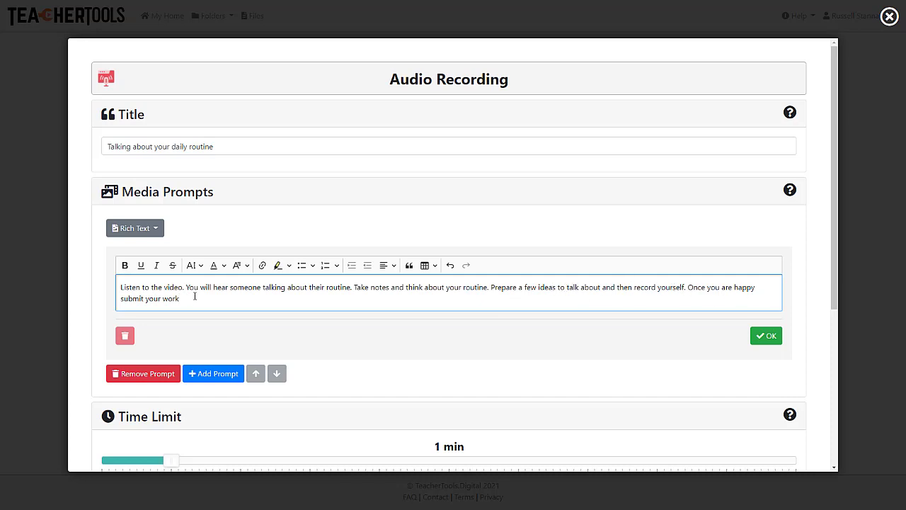
type(".")
Step: Add a second media prompt of type Video that takes its source from a YouTube URL
left_click(208, 376)
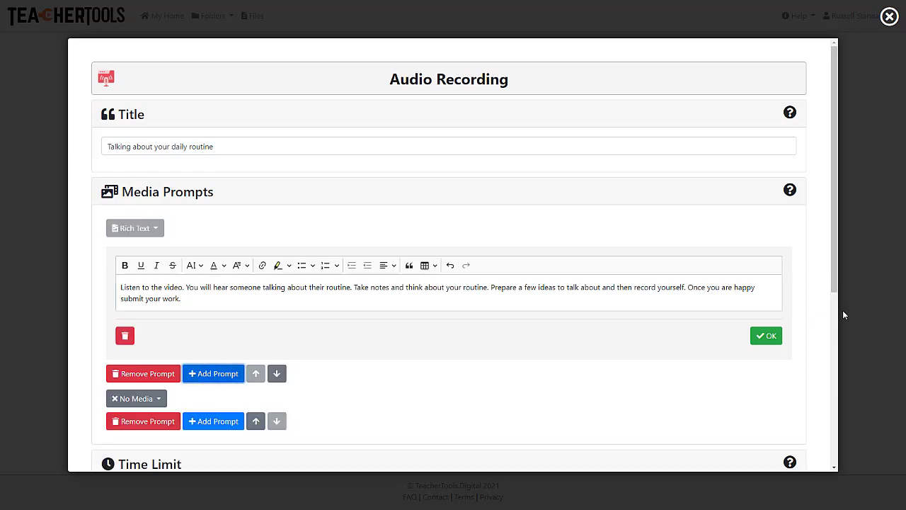
scroll(820, 326, "down", 2)
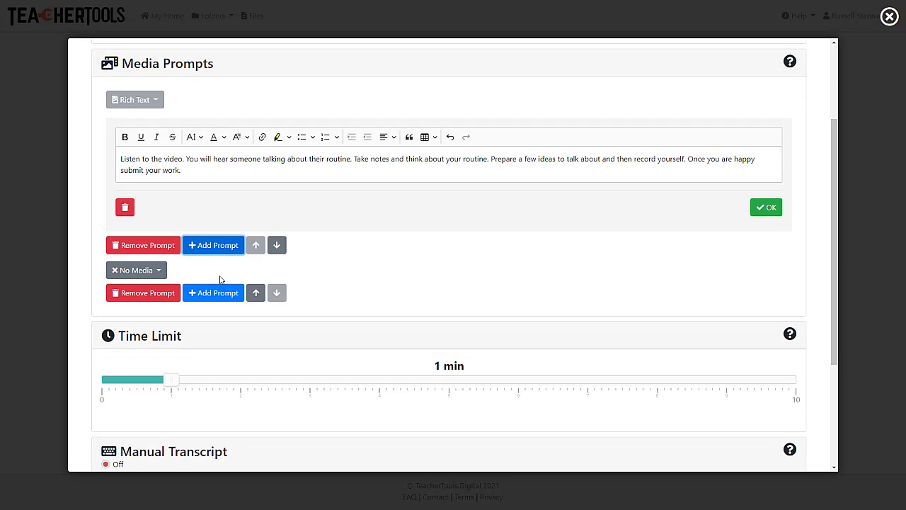
left_click(158, 273)
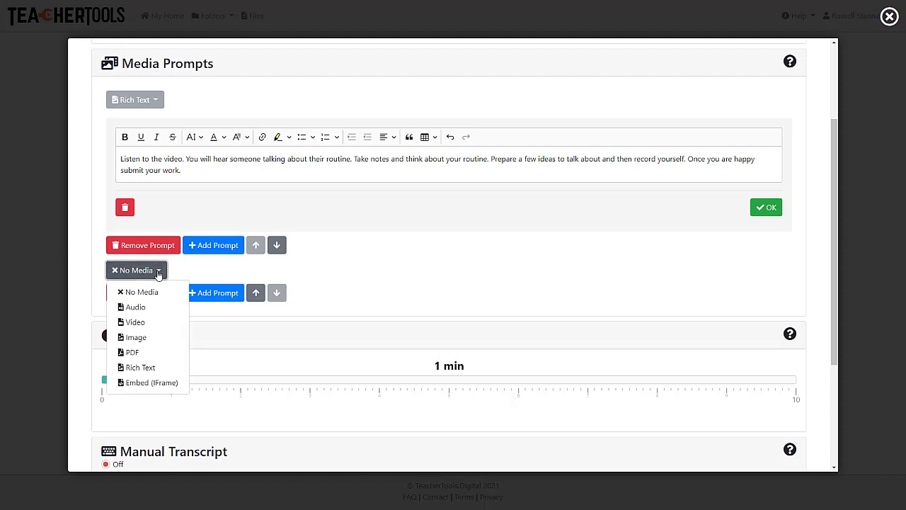
left_click(135, 323)
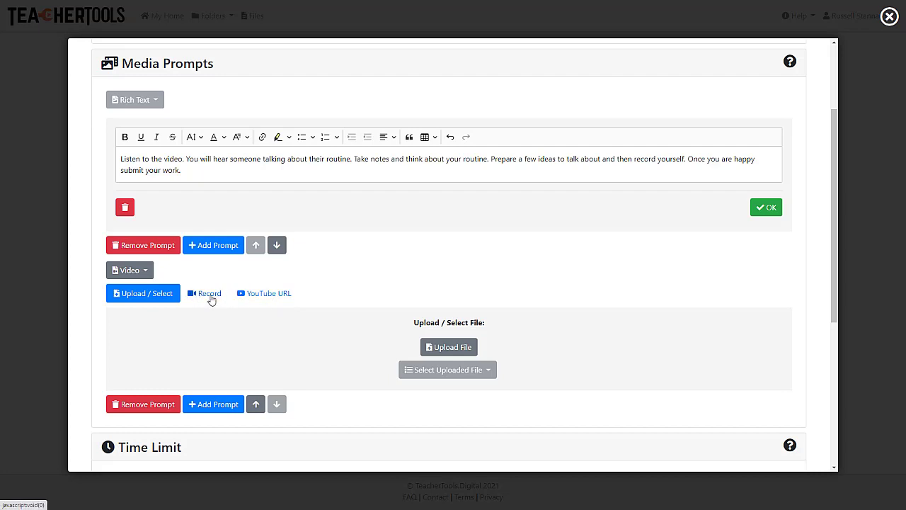
left_click(267, 295)
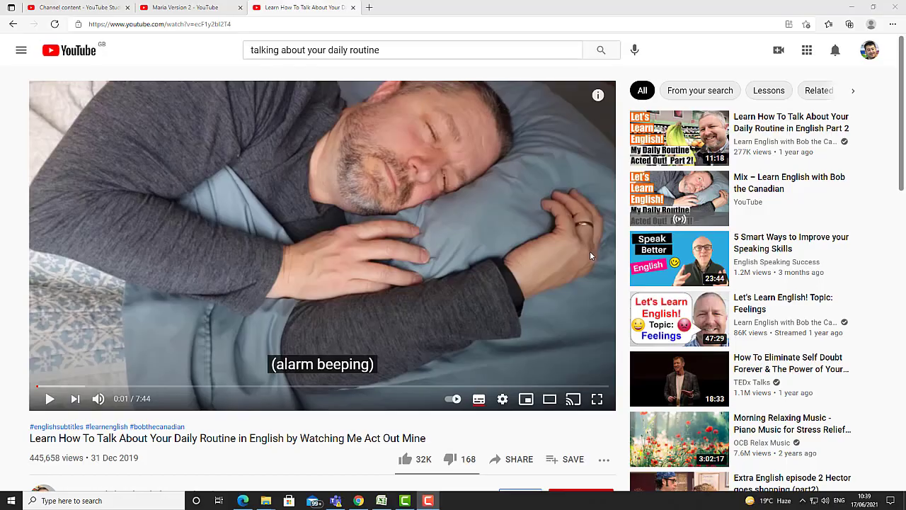
Step: Copy the address of the daily routine video open in YouTube and load it into the assignment's video prompt
left_click(206, 25)
right_click(208, 25)
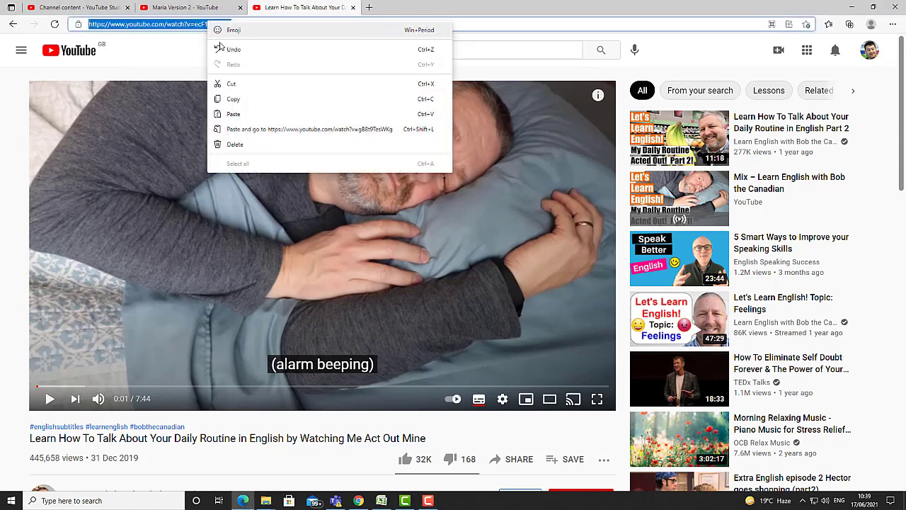
left_click(232, 98)
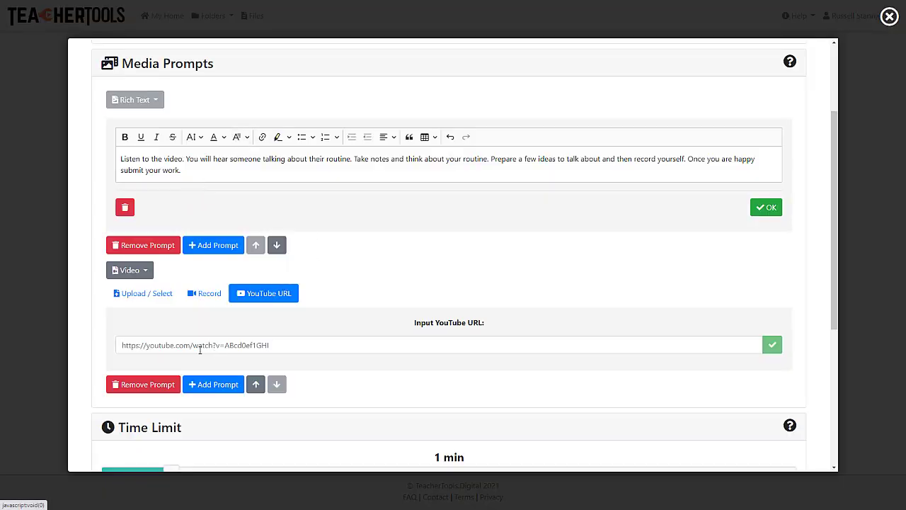
left_click(167, 340)
key("ctrl+v")
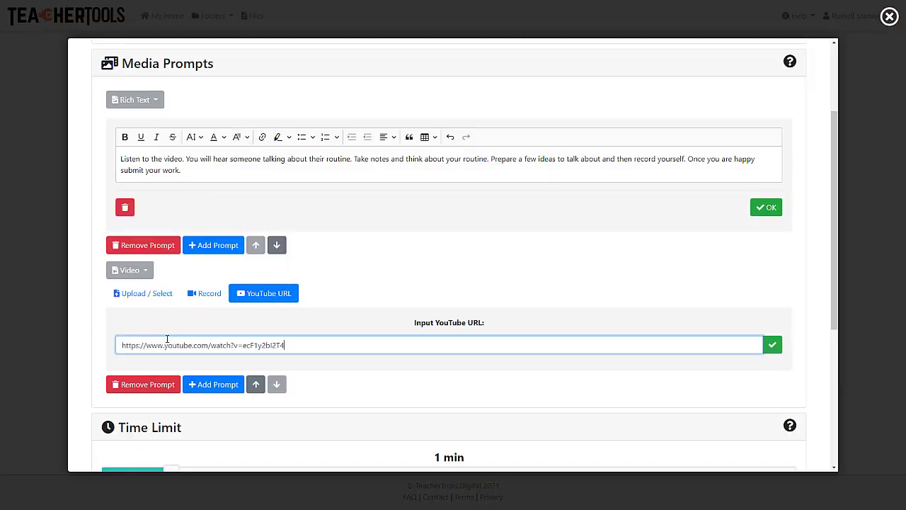
left_click(771, 344)
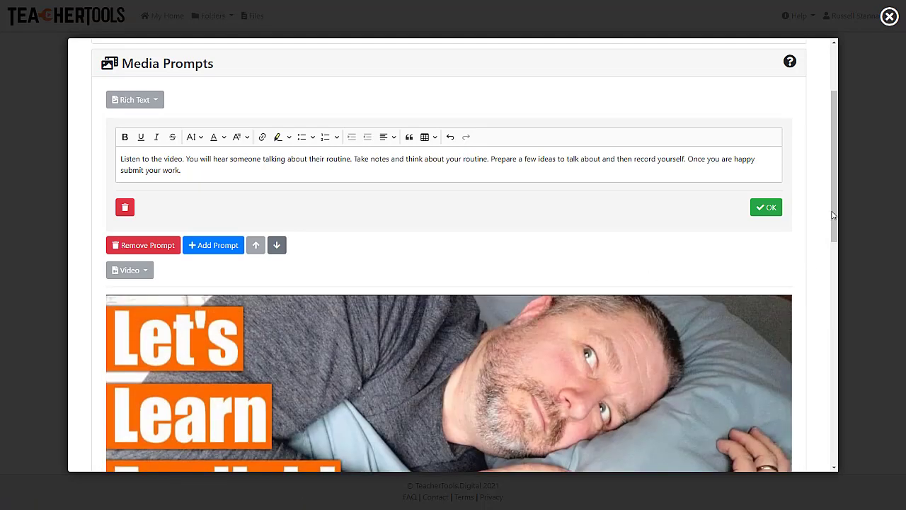
Step: Set the recording time limit to 2 mins and save the assignment
left_click_drag(833, 214, 825, 392)
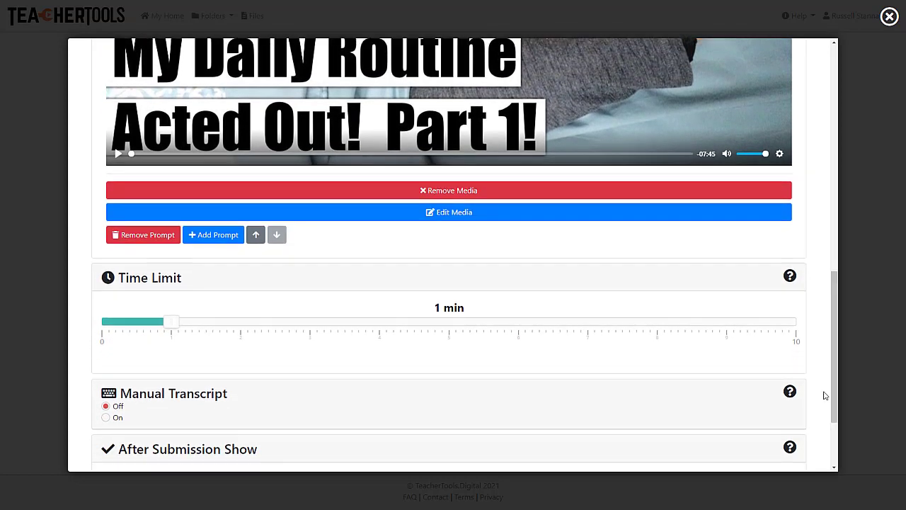
left_click(243, 325)
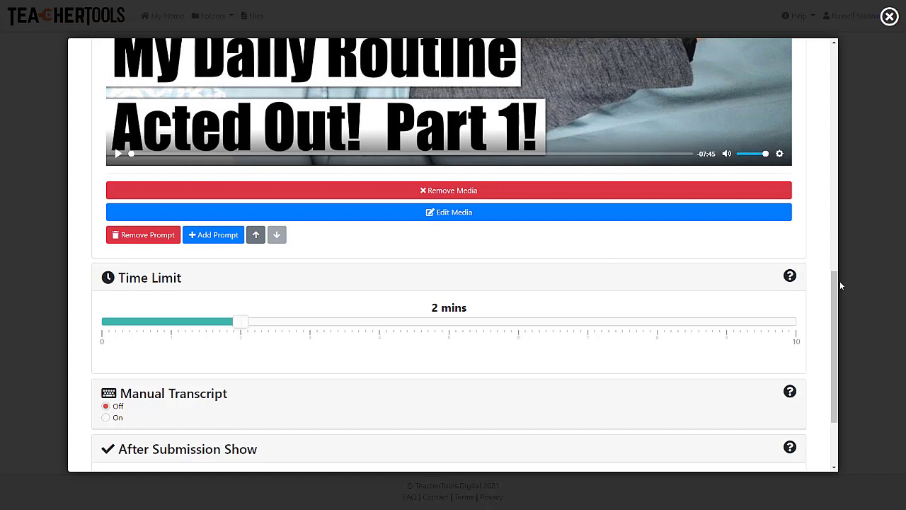
scroll(840, 315, "down", 1)
scroll(840, 315, "down", 1)
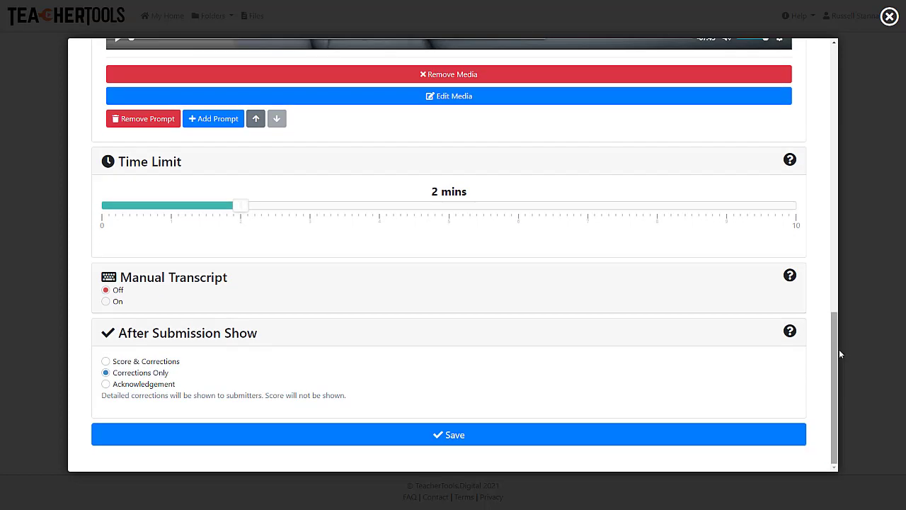
left_click(454, 437)
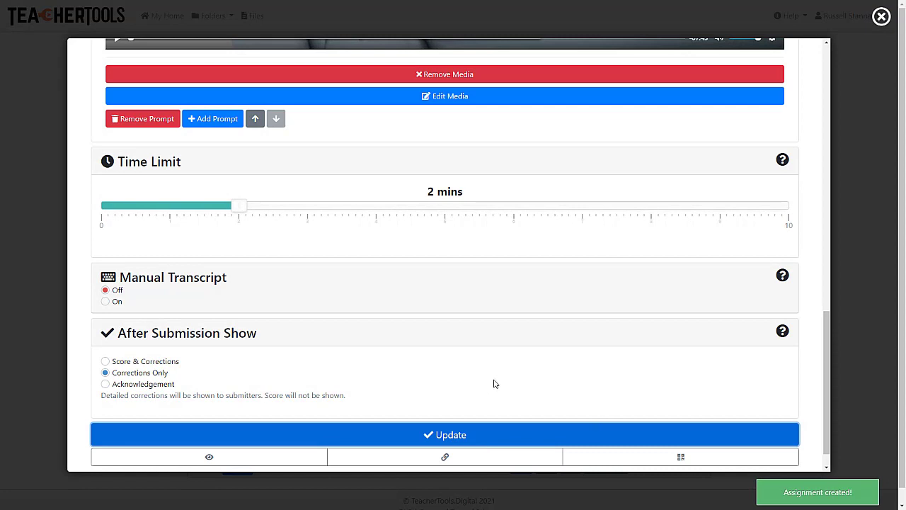
Step: Copy the saved assignment's link and open it in a new Microsoft Edge tab to see the student side
scroll(827, 354, "down", 1)
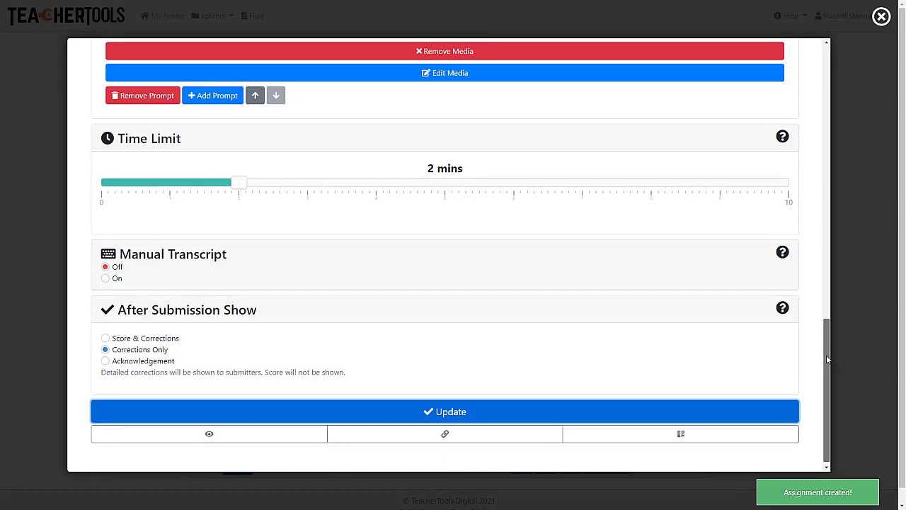
left_click(446, 430)
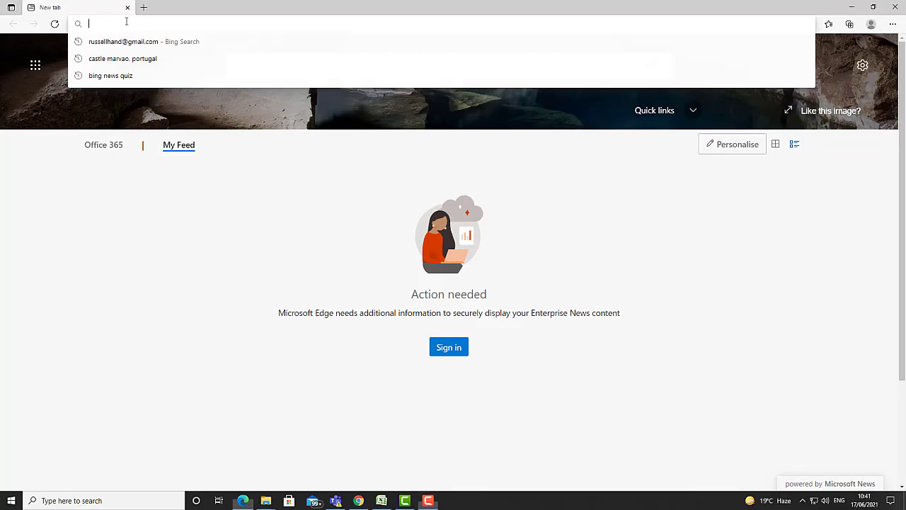
key("ctrl+v")
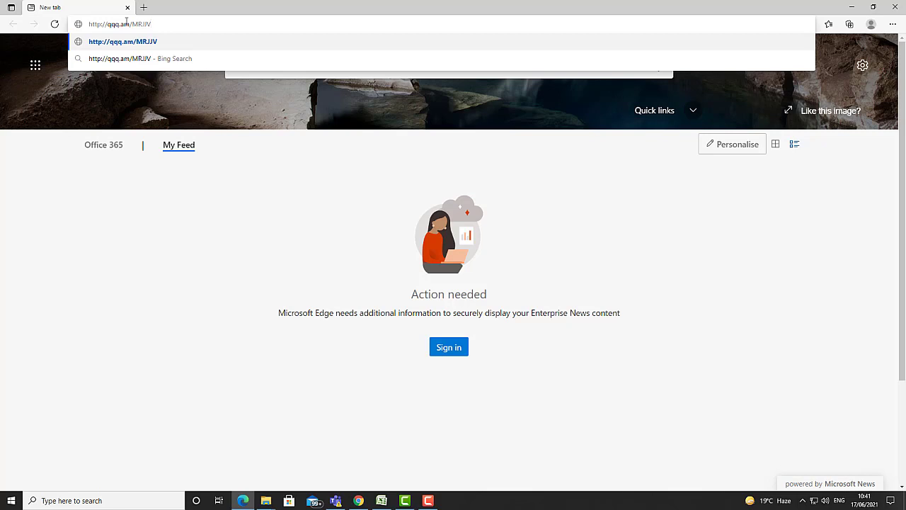
key("Return")
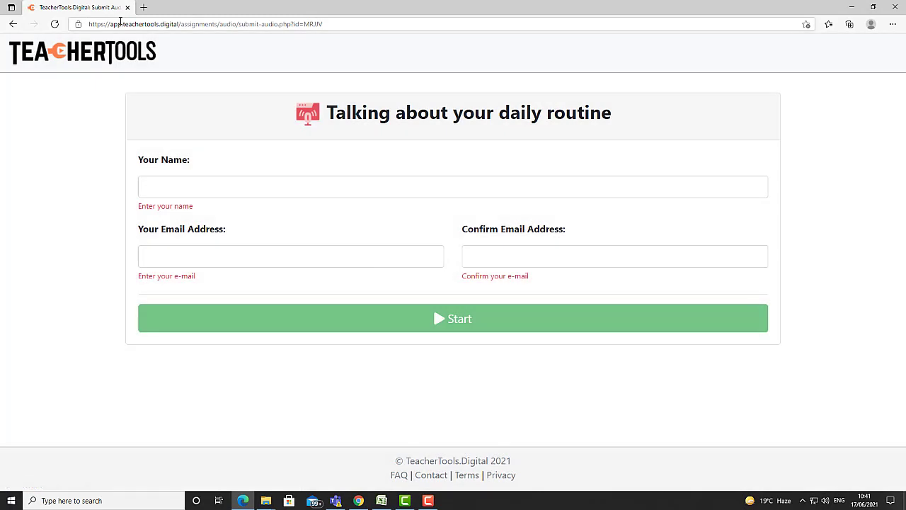
Step: Enter the student's name and e-mail address with its confirmation, start the assignment, and look over its instructions and video
left_click(190, 186)
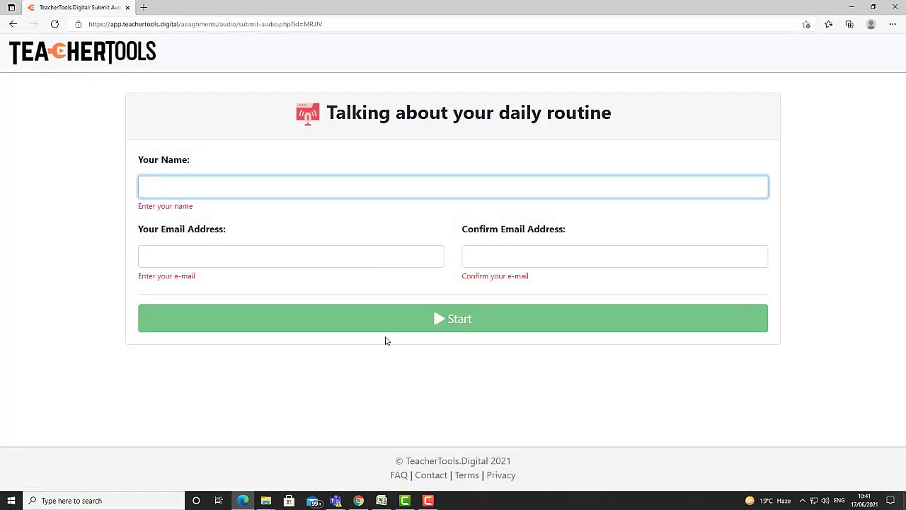
left_click(418, 319)
left_click_drag(904, 176, 904, 263)
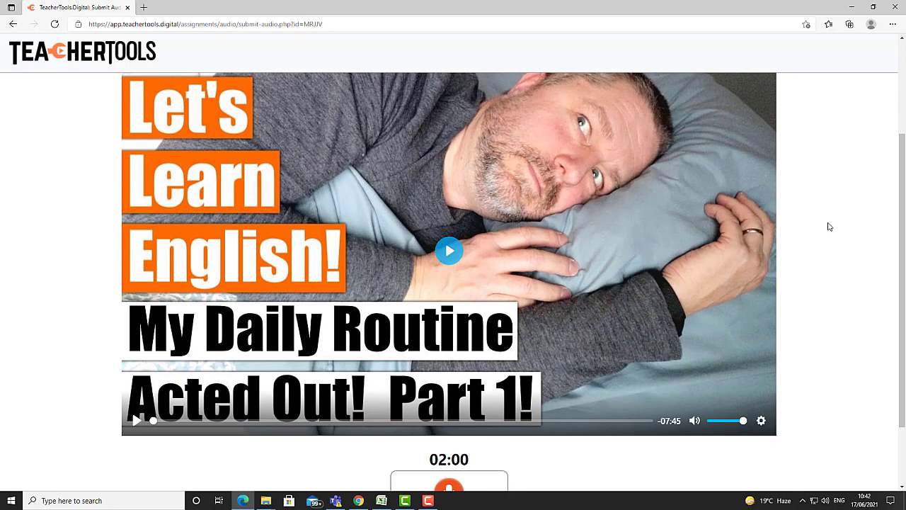
left_click_drag(901, 240, 901, 152)
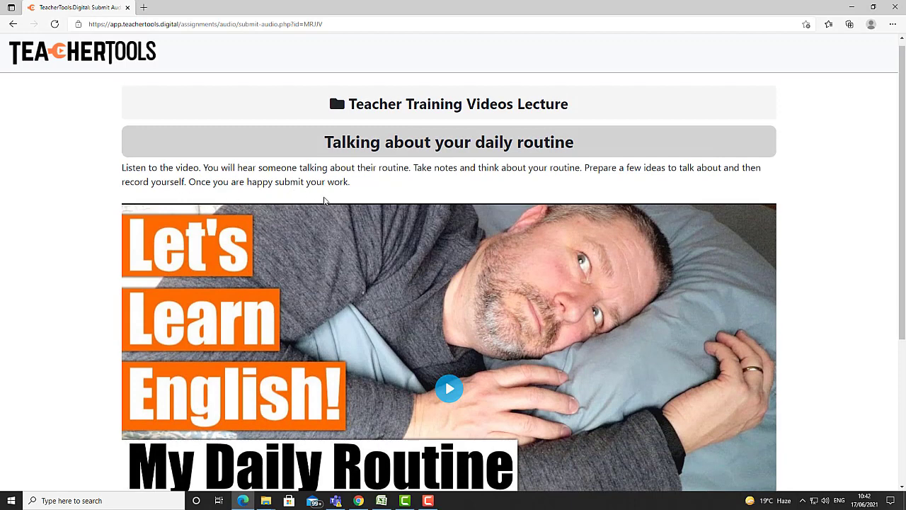
Step: Record a spoken answer about the daily routine and submit it as the student
left_click_drag(903, 167, 904, 326)
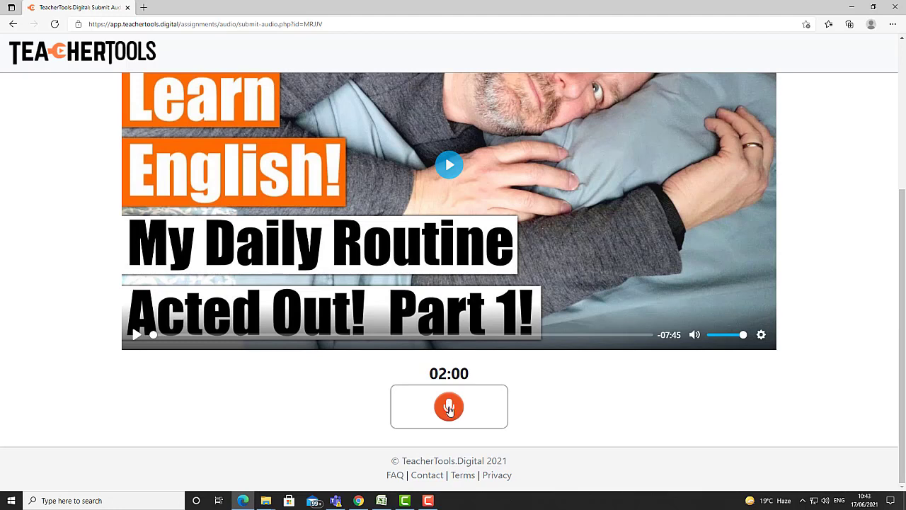
left_click(449, 407)
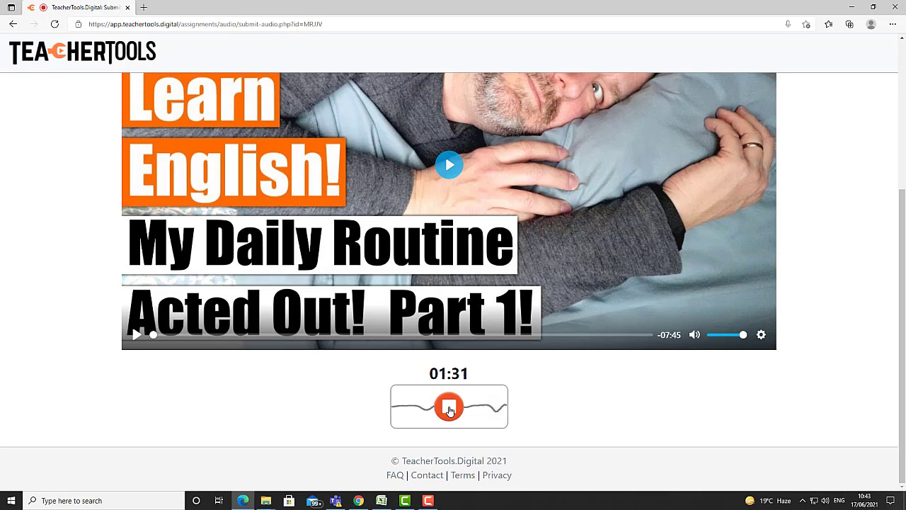
left_click(449, 408)
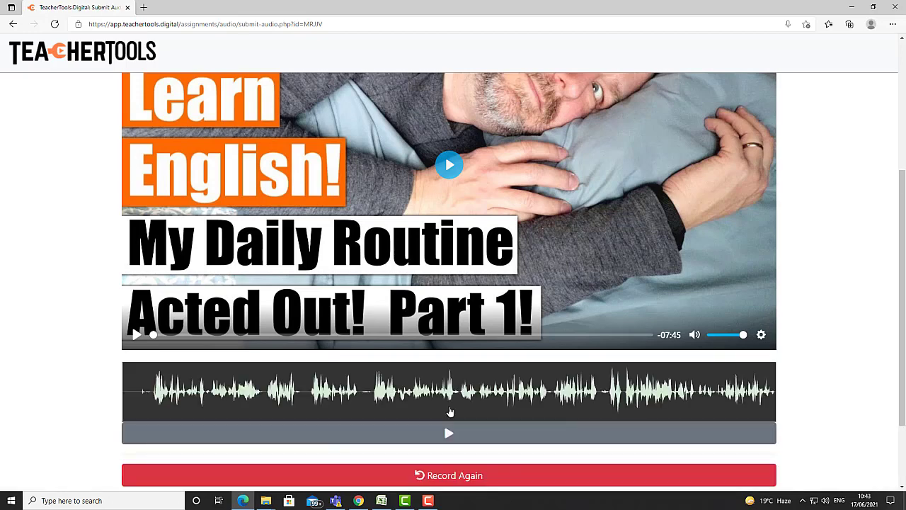
scroll(451, 412, "down", 2)
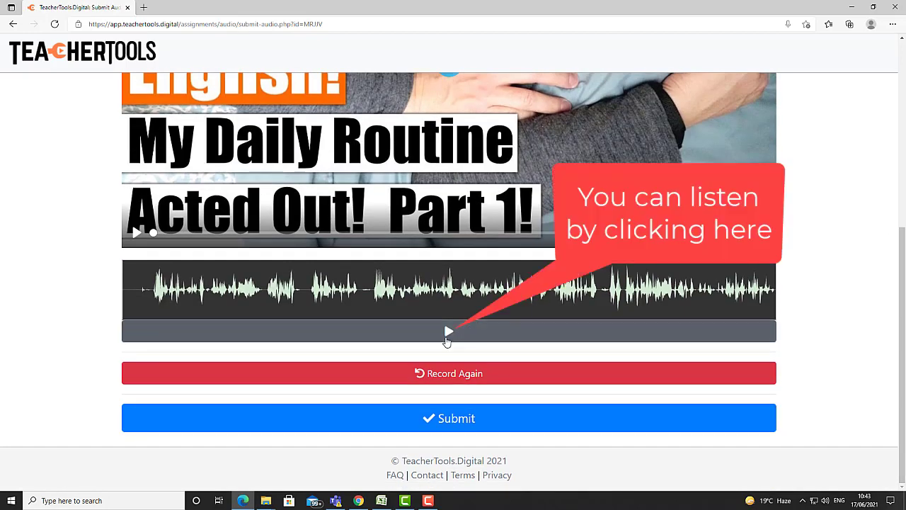
left_click(454, 420)
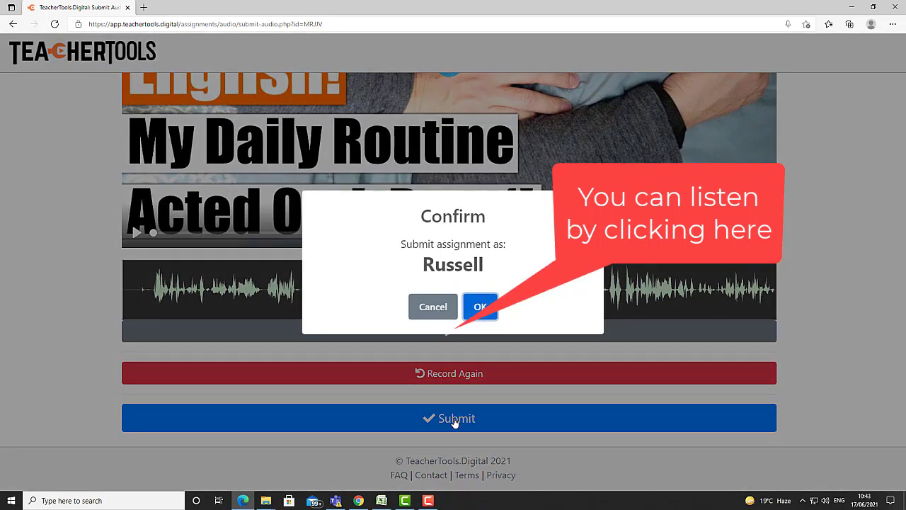
left_click(481, 307)
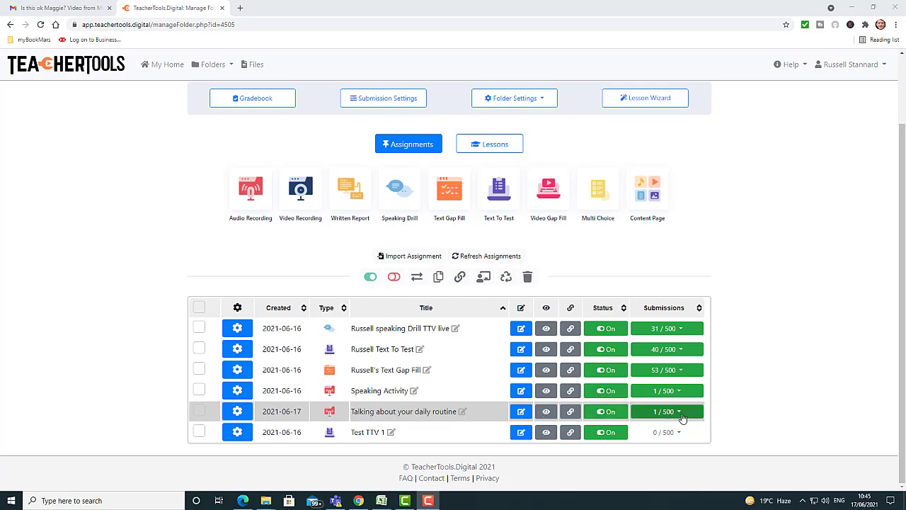
Step: View the submissions for "Talking about your daily routine" and listen to the start of the student's recorded answer
left_click(679, 415)
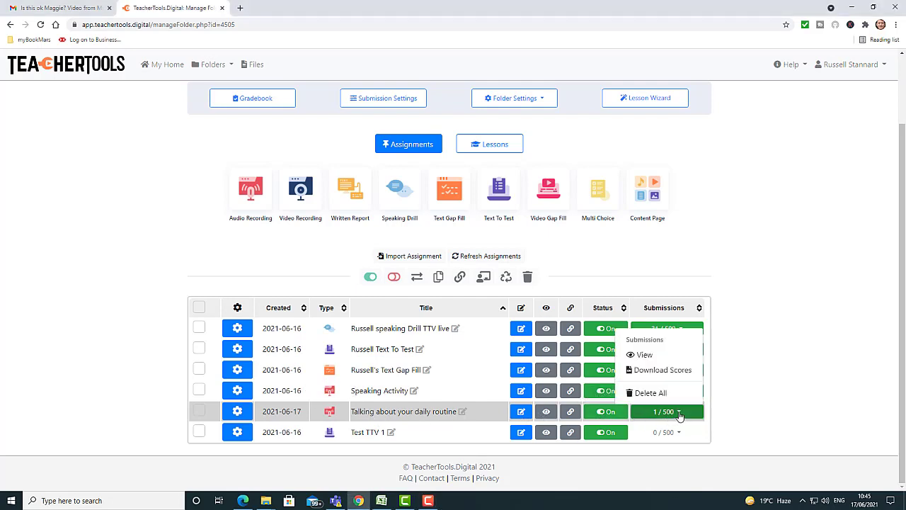
left_click(644, 355)
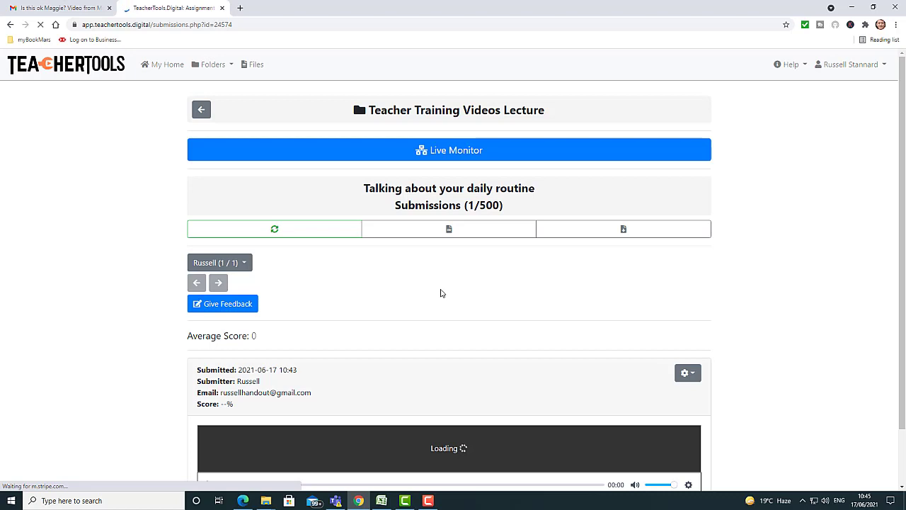
scroll(899, 262, "down", 2)
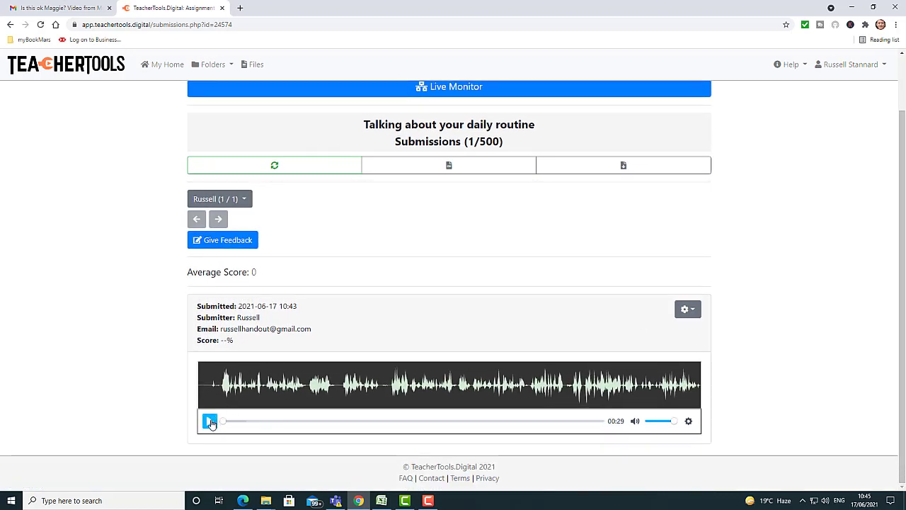
left_click(210, 422)
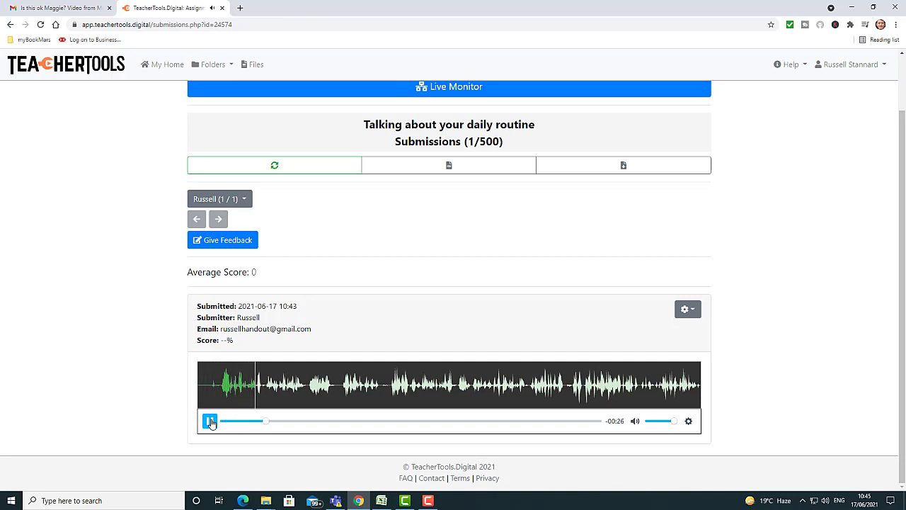
left_click(211, 423)
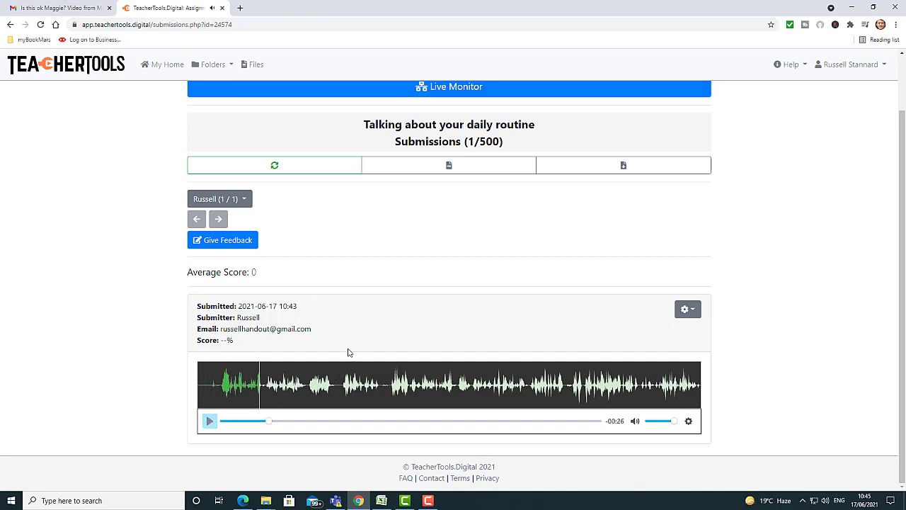
Step: Start feedback on the submission and write the comment "well done really good but think about the following"
left_click(221, 243)
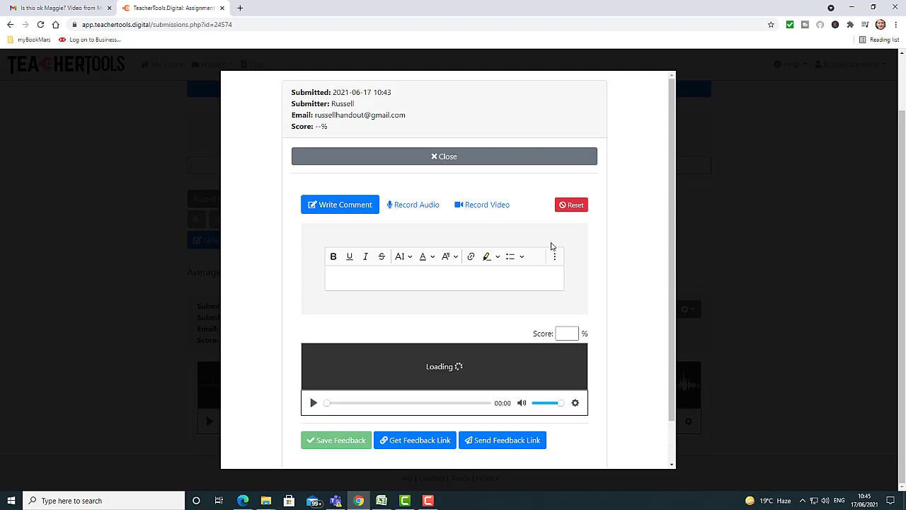
left_click(356, 281)
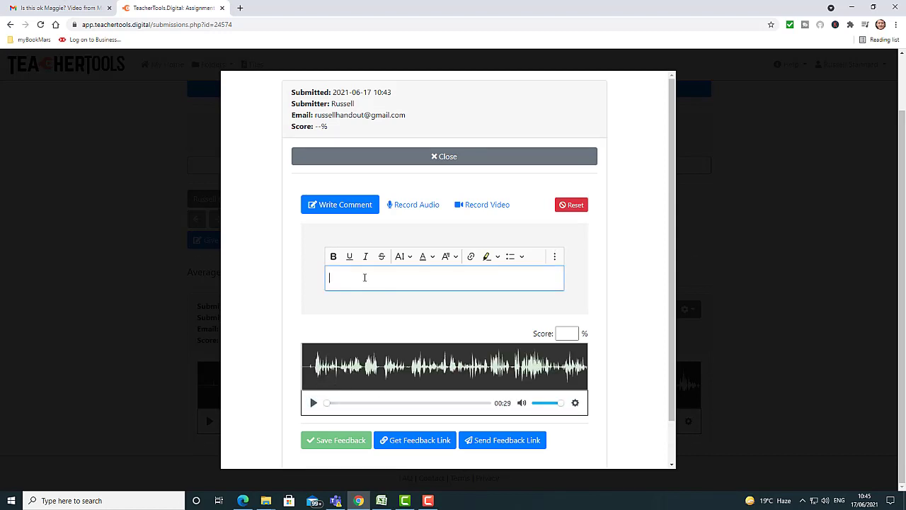
type("well done reall")
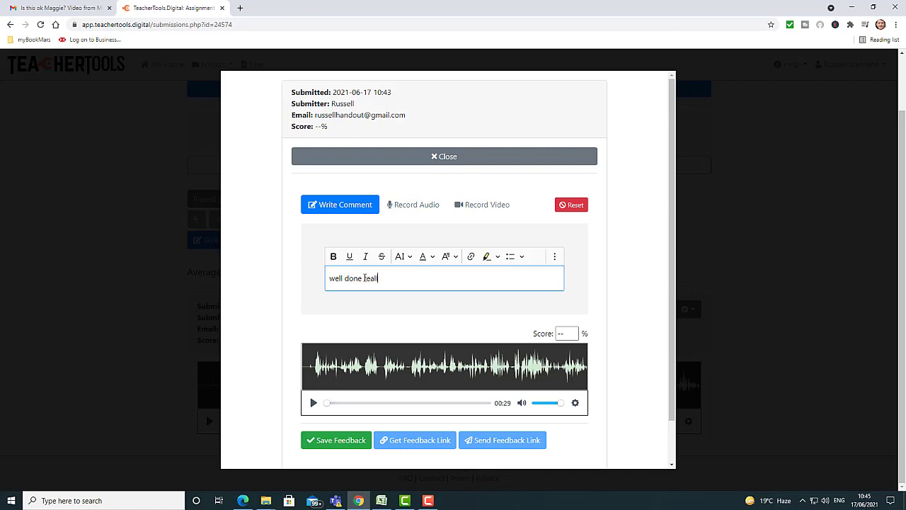
type("y good but think about the following")
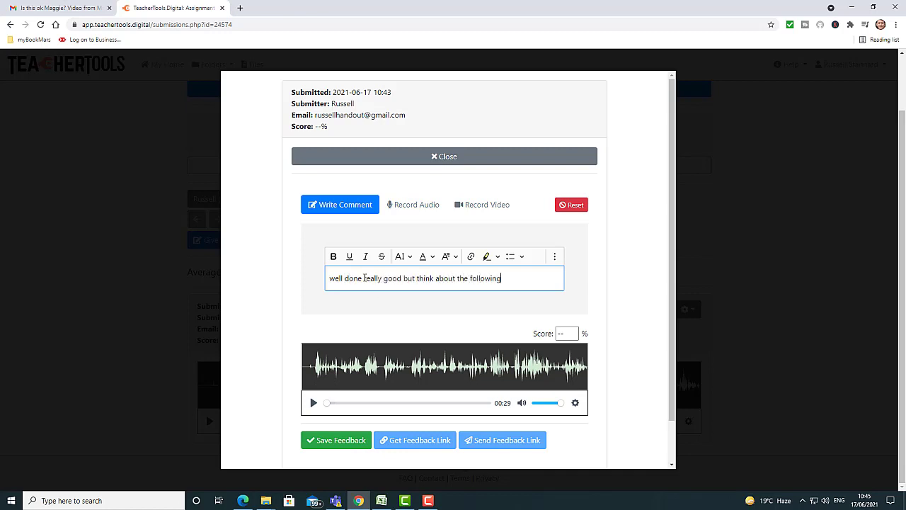
key("Return")
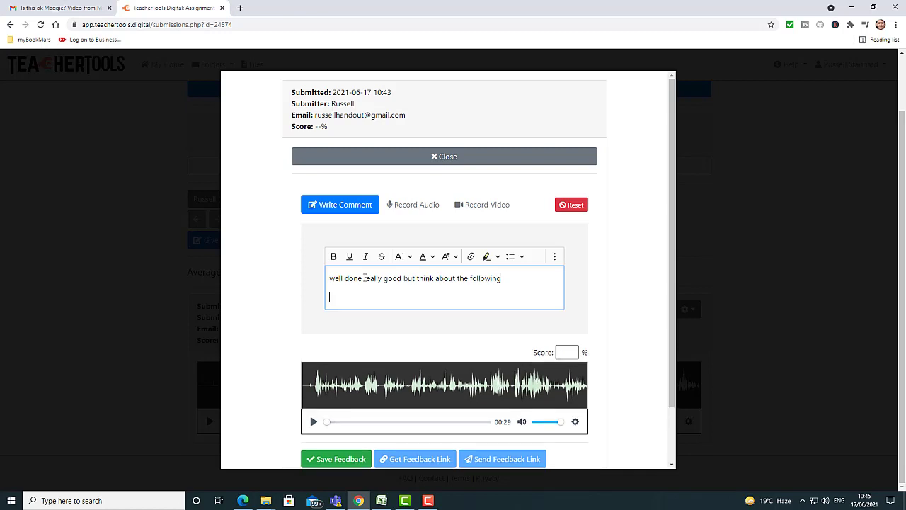
Step: Set the submission's score to 70% and save the feedback
left_click(567, 352)
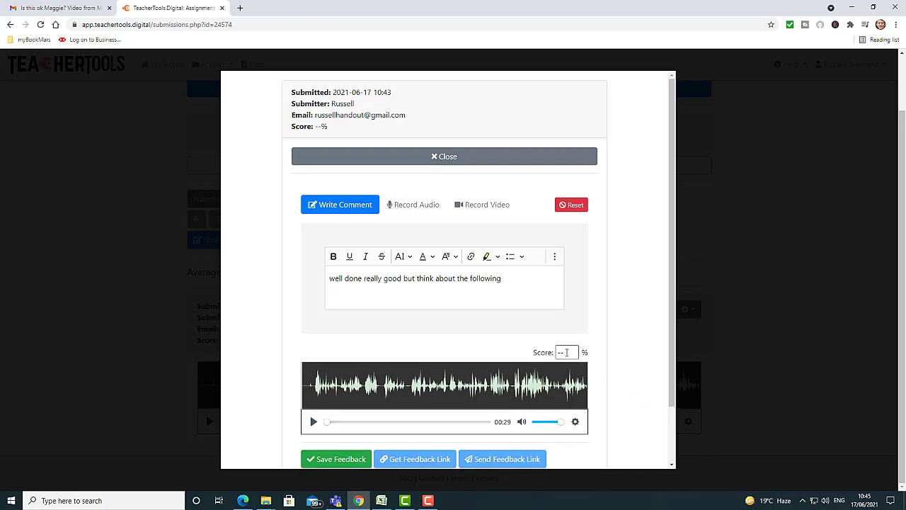
type("70")
left_click_drag(672, 316, 671, 408)
left_click(330, 398)
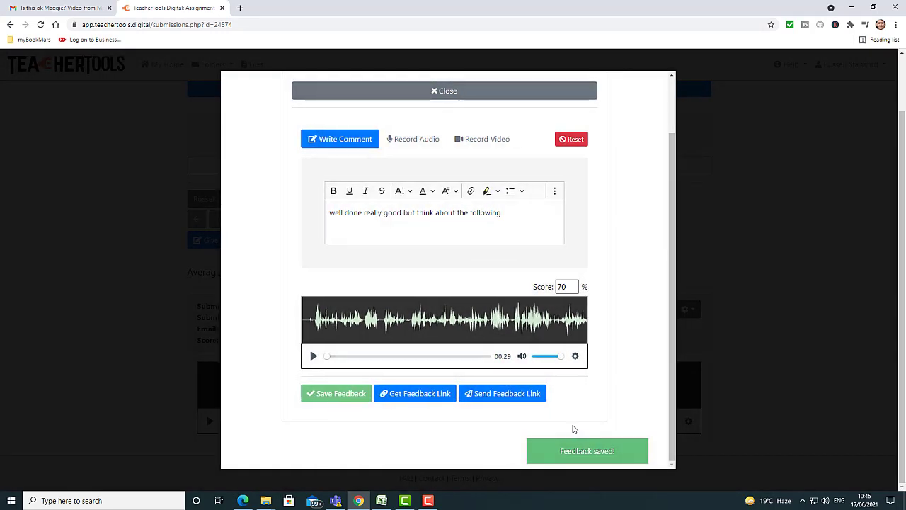
Step: Send the feedback link to the student's e-mail address
left_click(499, 395)
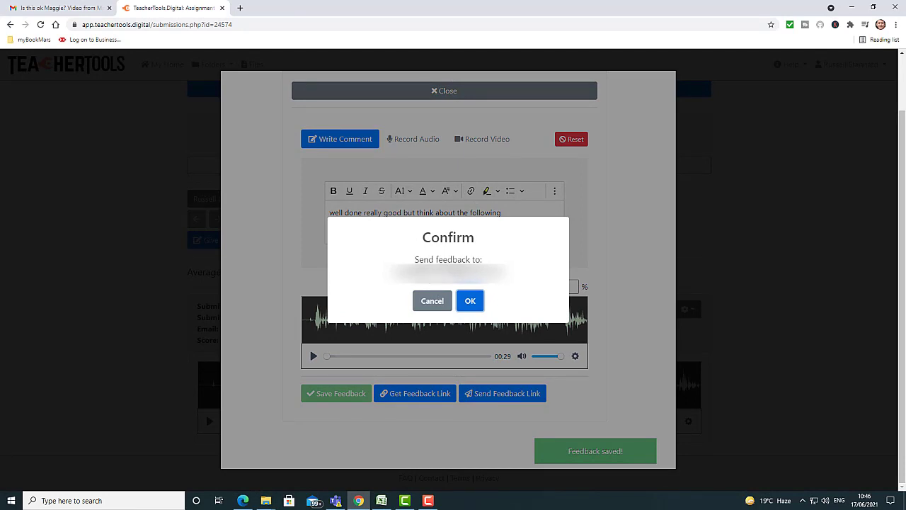
left_click(470, 305)
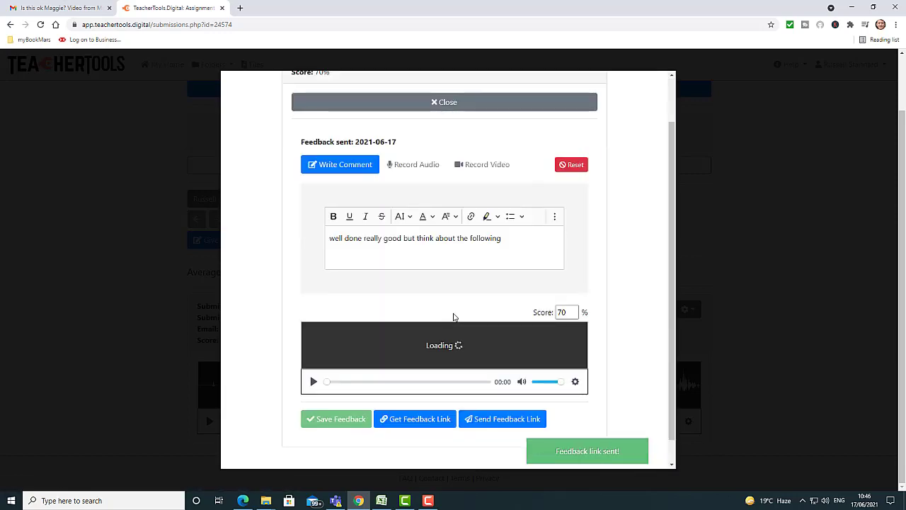
scroll(673, 138, "up", 1)
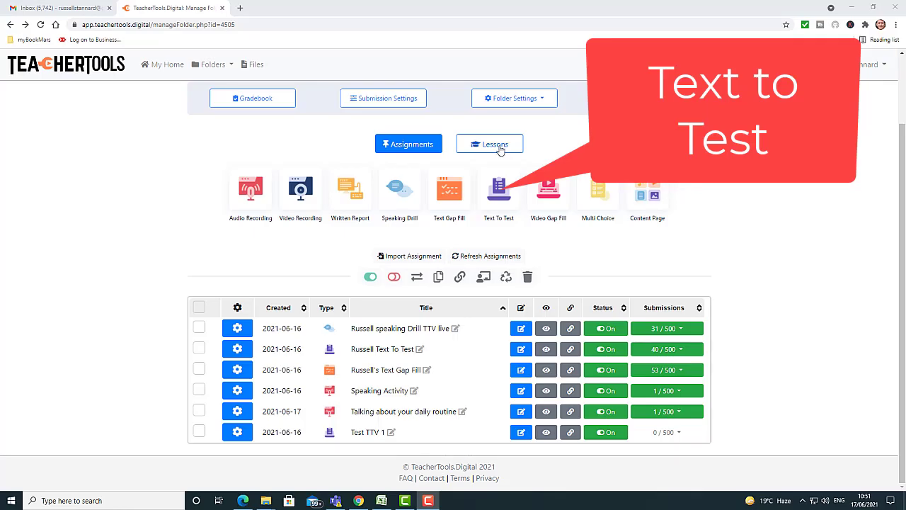
Step: Create a new Text To Test assignment titled "A short biography"
left_click(498, 189)
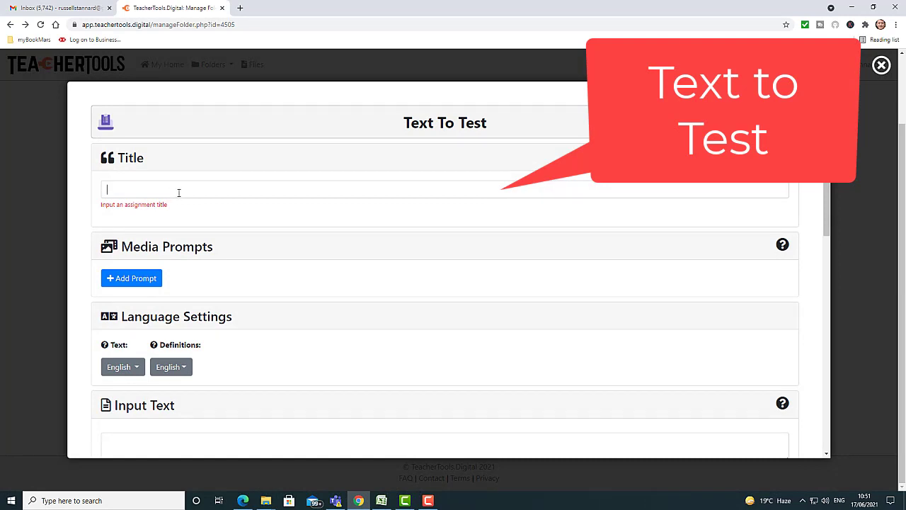
left_click(176, 190)
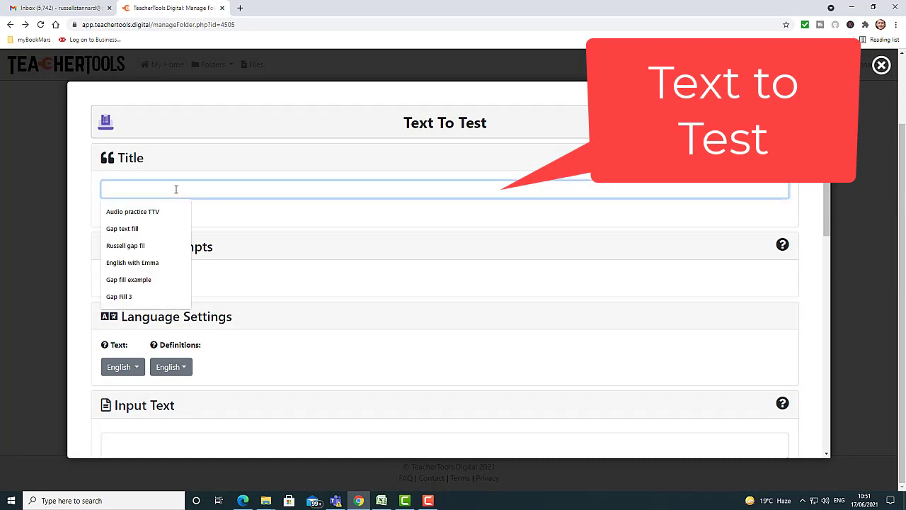
type("A short biography")
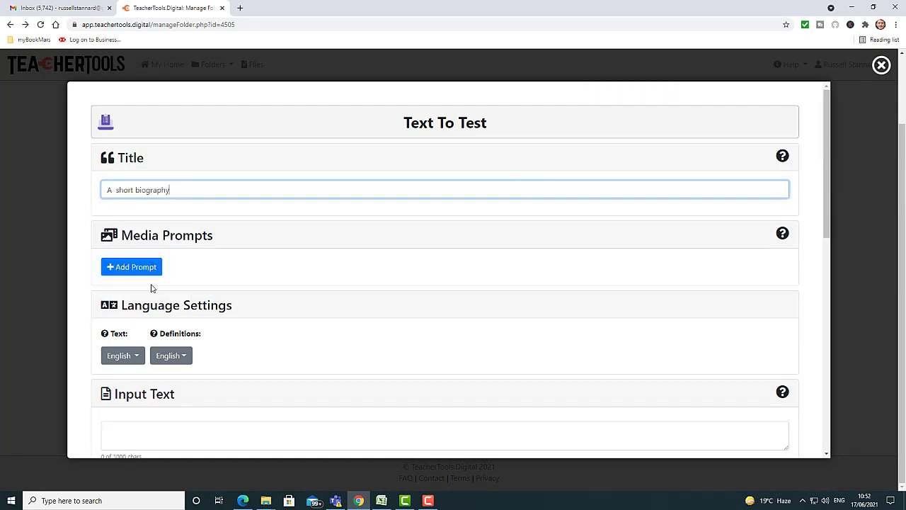
Step: Copy the first biography paragraph under "Award winning educational technologist" on the educator's website for use as input text
left_click_drag(829, 213, 832, 279)
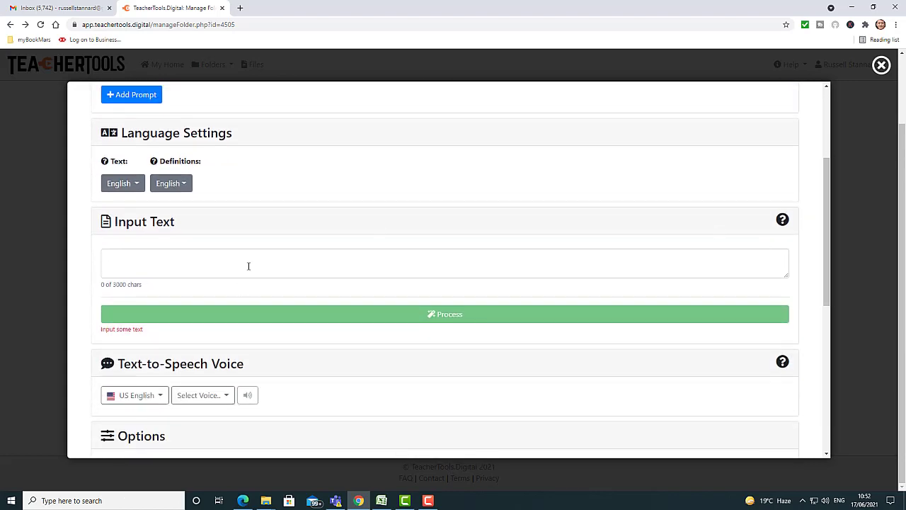
left_click(171, 259)
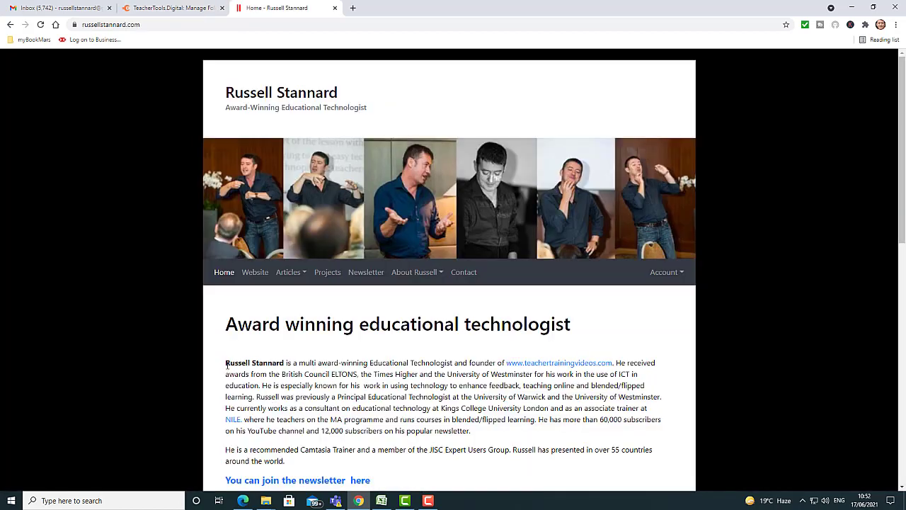
left_click_drag(235, 361, 490, 436)
right_click(439, 383)
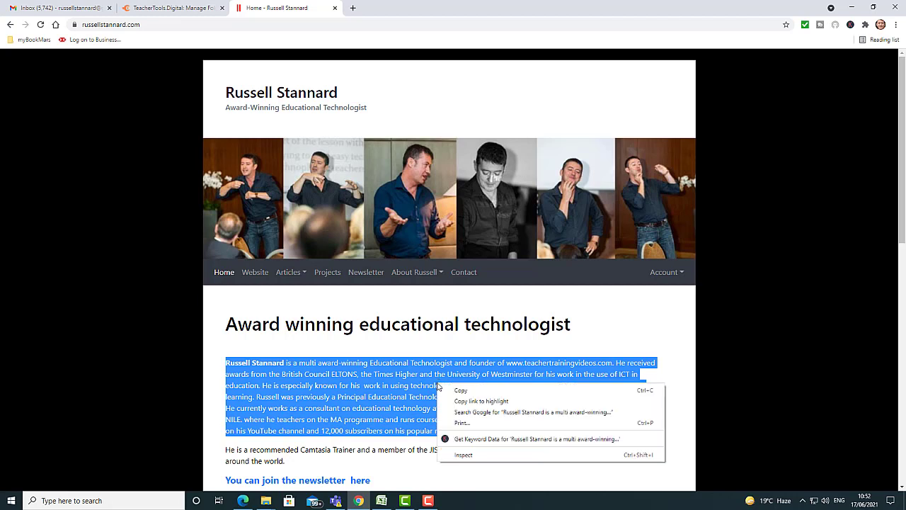
left_click(461, 391)
Step: Paste the copied biography as the assignment's input text and process it
left_click(182, 11)
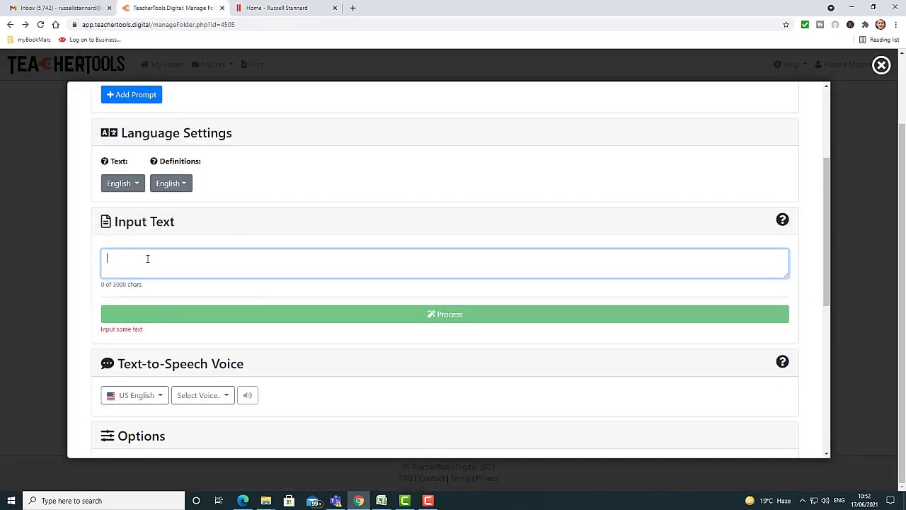
key("ctrl+v")
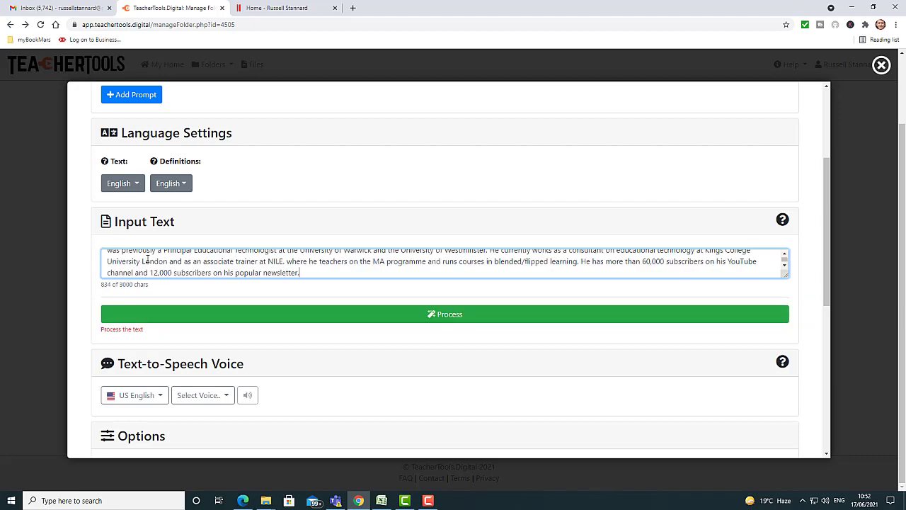
left_click(443, 314)
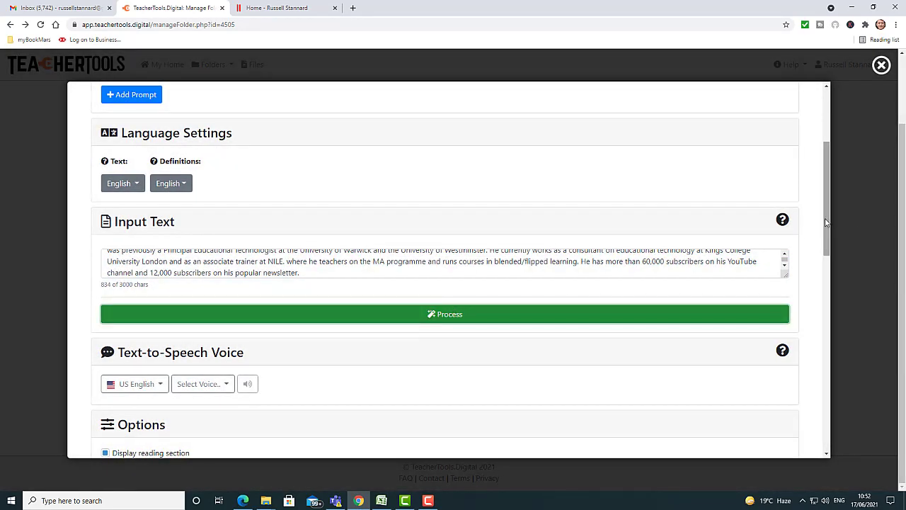
Step: Set the text-to-speech voice to UK English with the voice Brian
left_click_drag(828, 226, 835, 282)
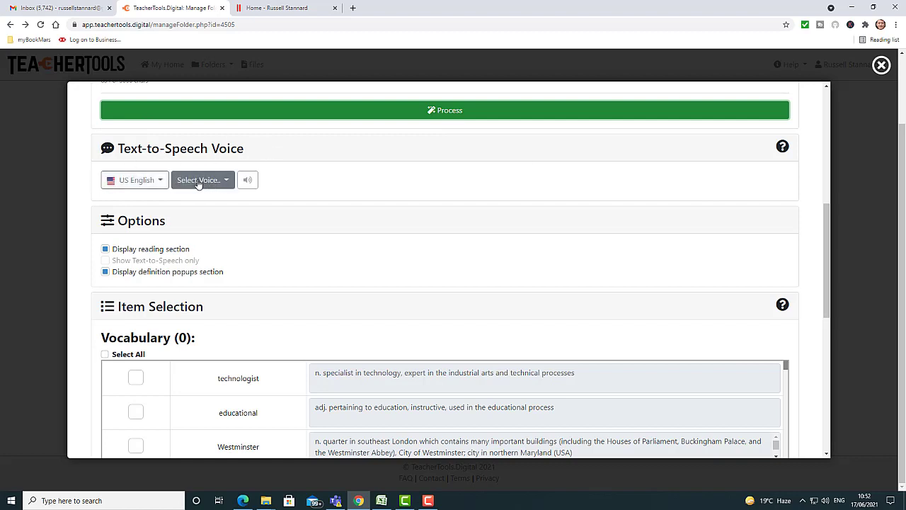
left_click(163, 182)
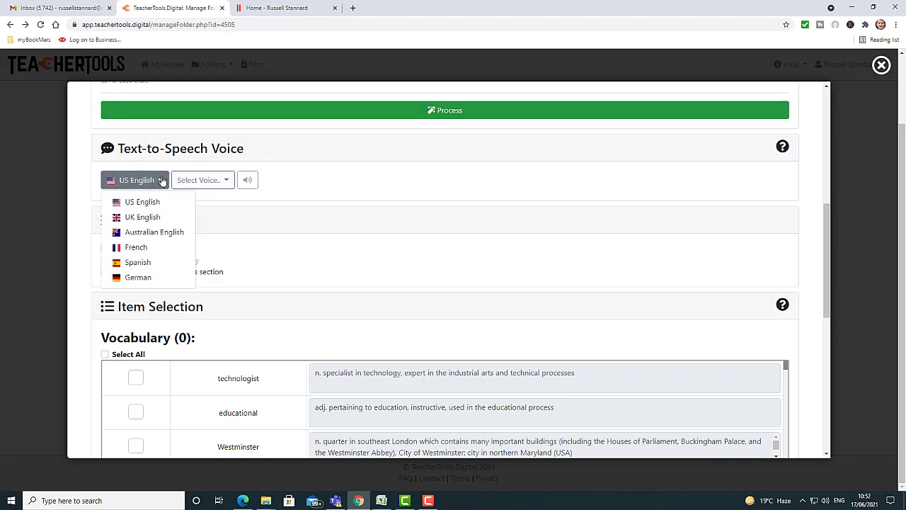
left_click(155, 214)
left_click(225, 183)
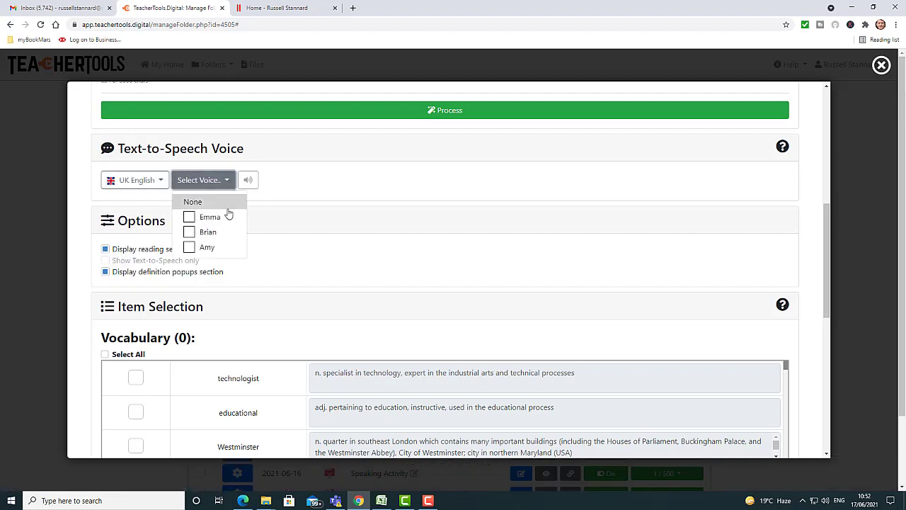
left_click(190, 232)
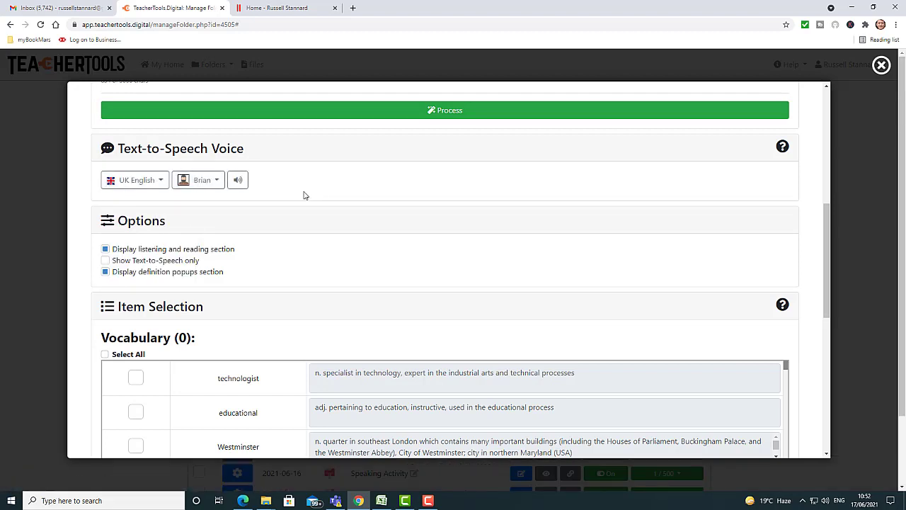
Step: Select the vocabulary items technologist, educational, subscribers, especially, previously, newsletter, currently and programme
left_click_drag(829, 229, 836, 286)
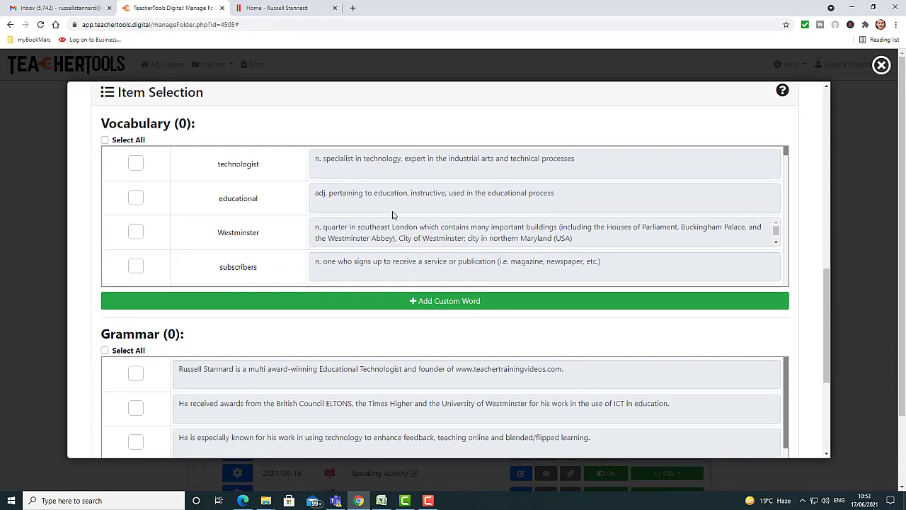
left_click(135, 163)
left_click(135, 197)
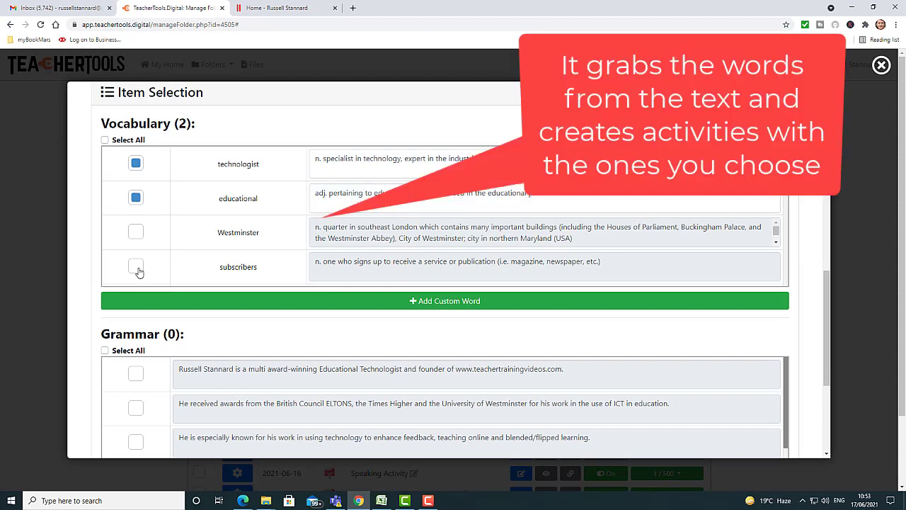
left_click(135, 267)
scroll(445, 215, "down", 2)
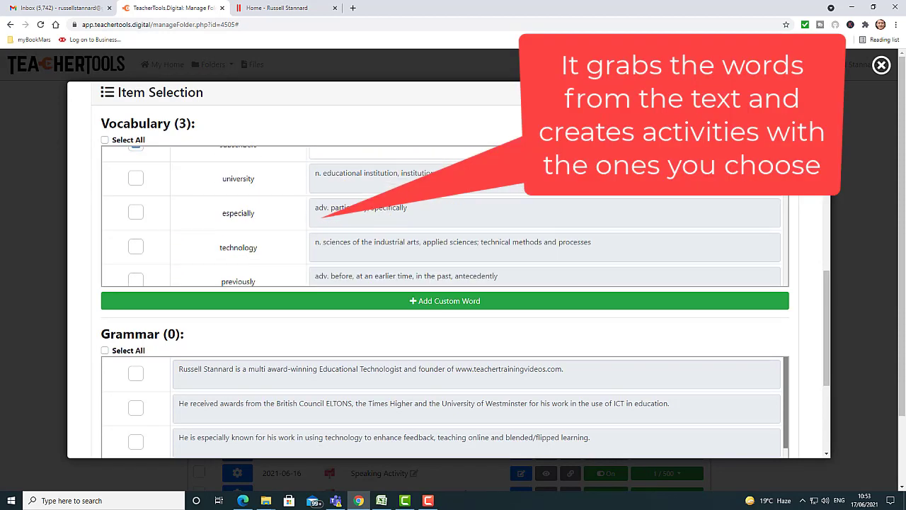
left_click(139, 214)
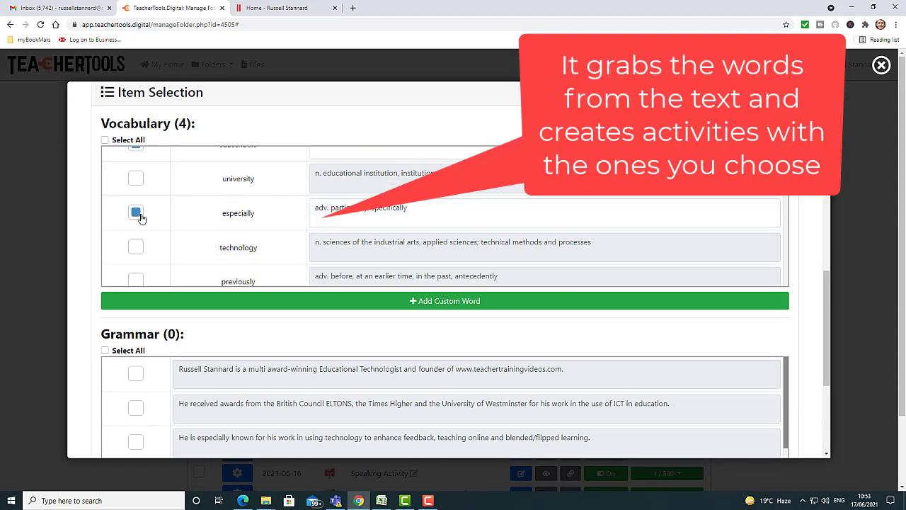
left_click(145, 284)
scroll(445, 216, "down", 3)
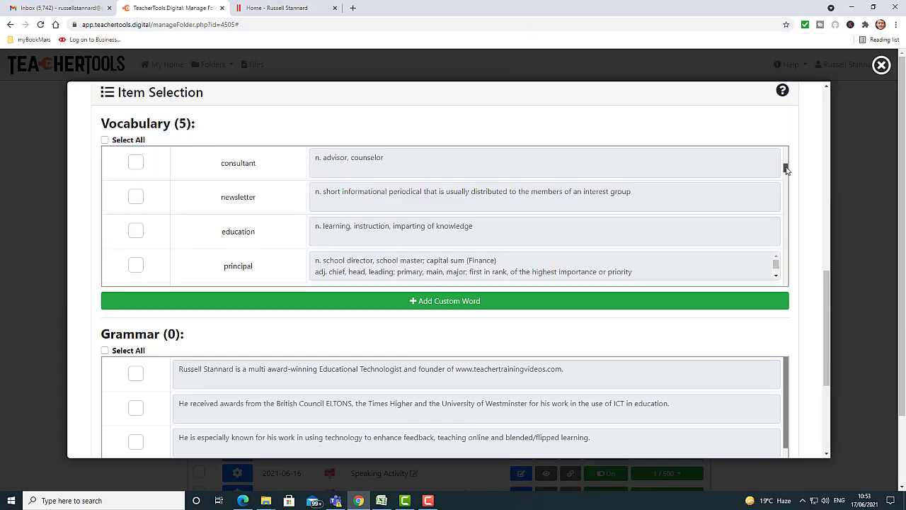
left_click(135, 196)
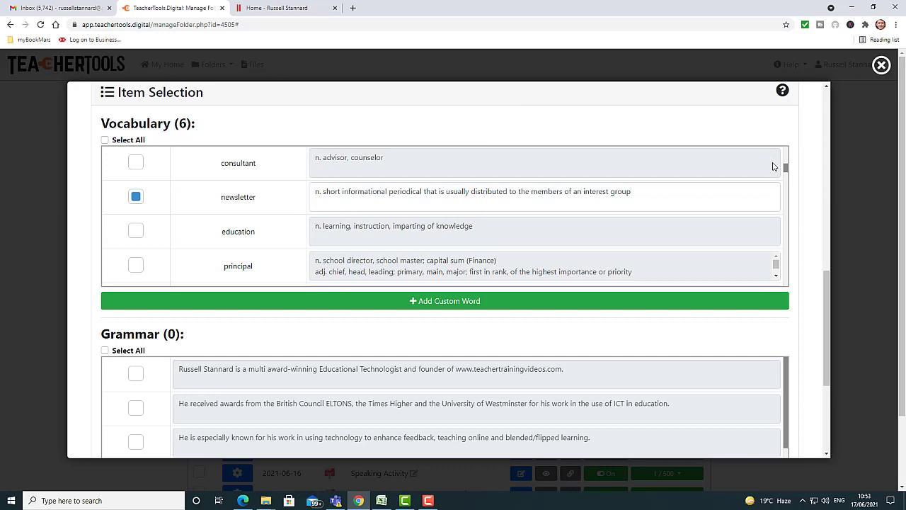
scroll(785, 168, "down", 2)
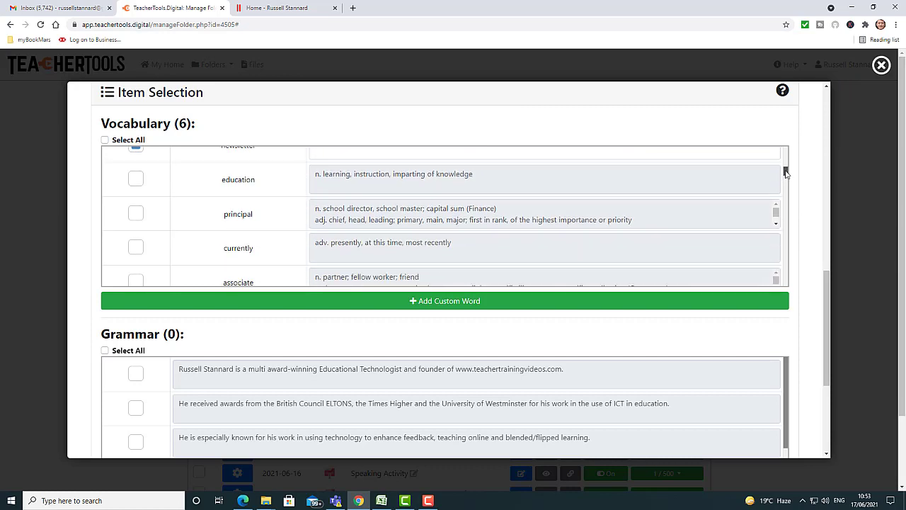
left_click(136, 202)
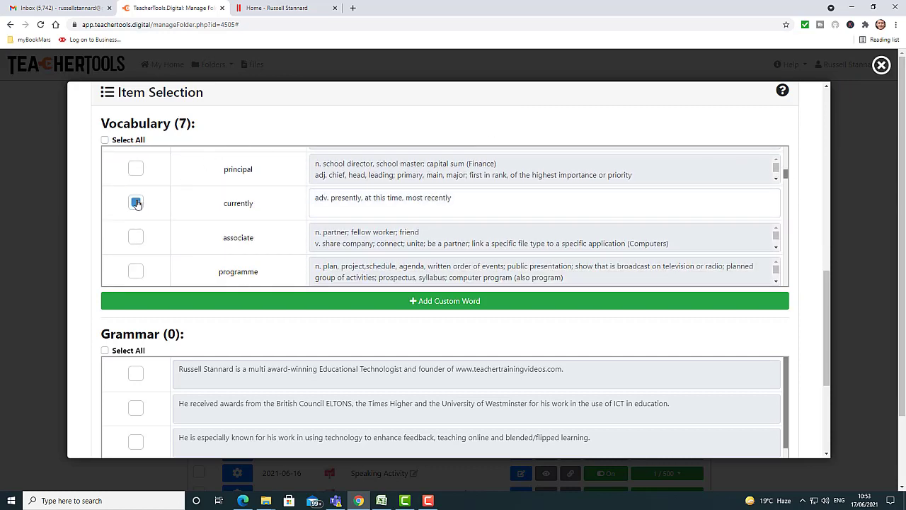
left_click(135, 275)
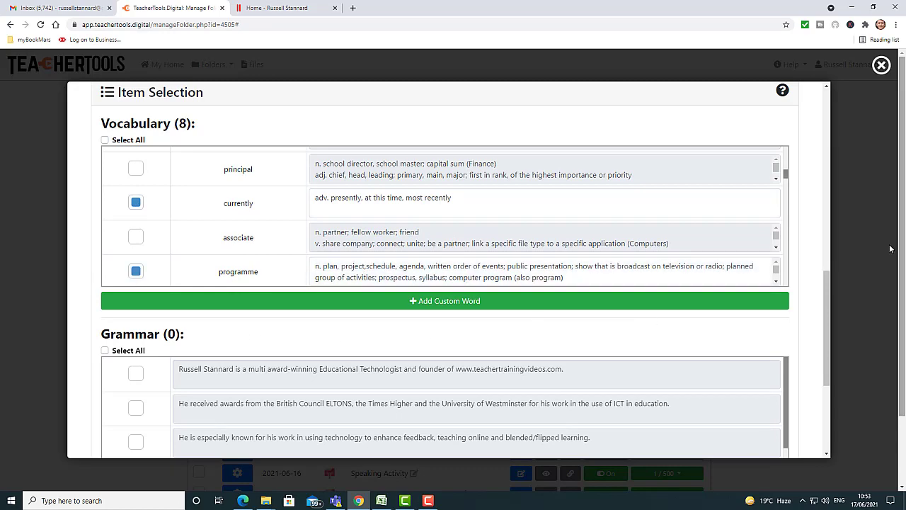
Step: Select the first four sentences of the biography as grammar items
left_click_drag(827, 317, 834, 362)
left_click(134, 214)
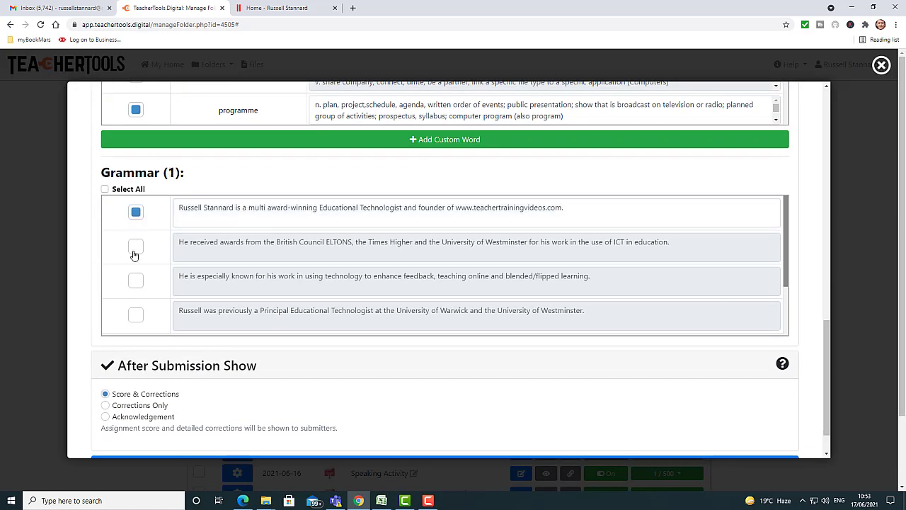
left_click(134, 249)
left_click(135, 281)
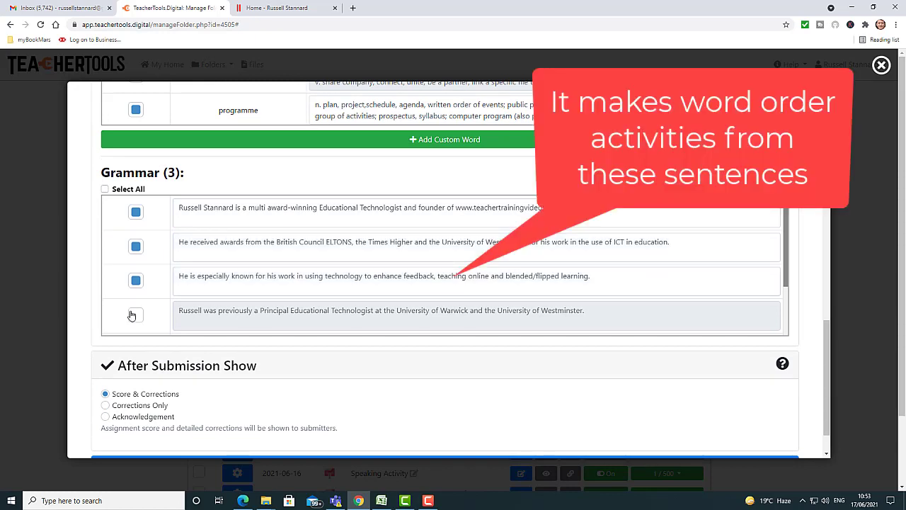
left_click(135, 316)
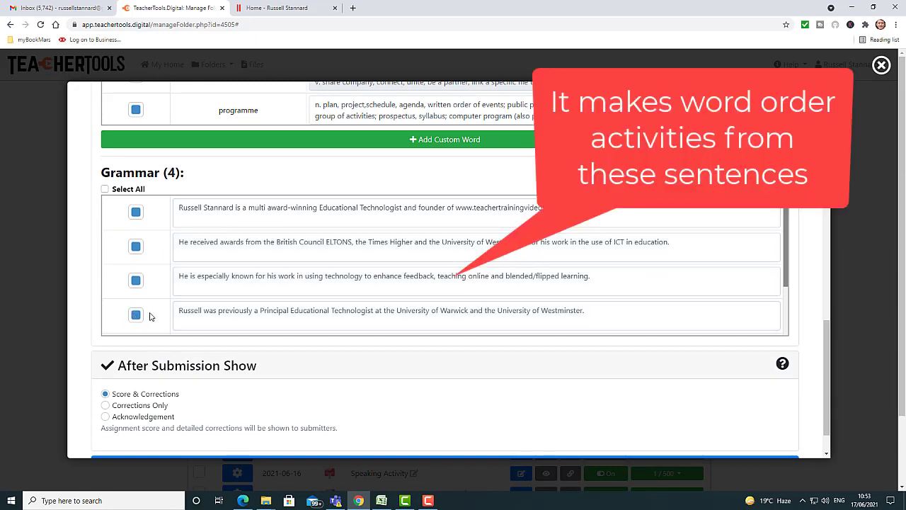
Step: Save the assignment with Score & Corrections shown after submission and copy its link
scroll(834, 342, "down", 2)
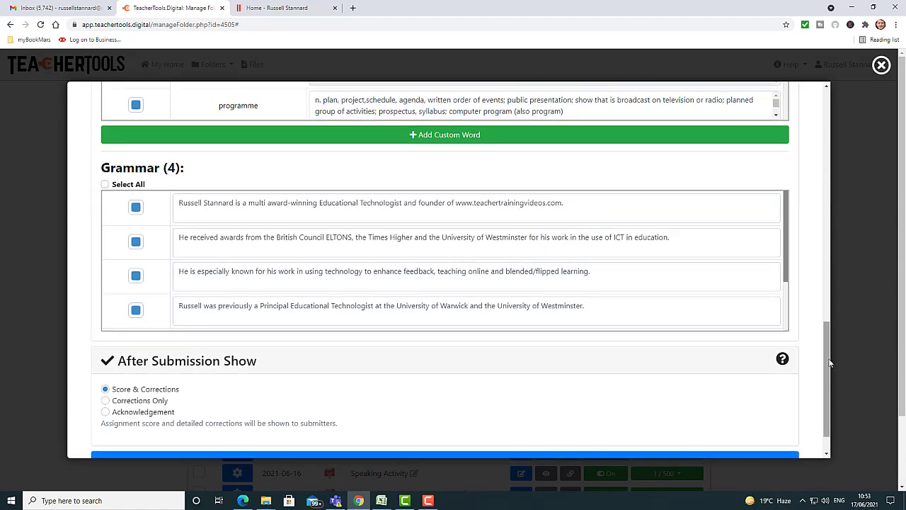
mouse_move(827, 340)
left_mouse_down()
mouse_move(842, 131)
mouse_move(841, 361)
mouse_move(823, 344)
left_mouse_up()
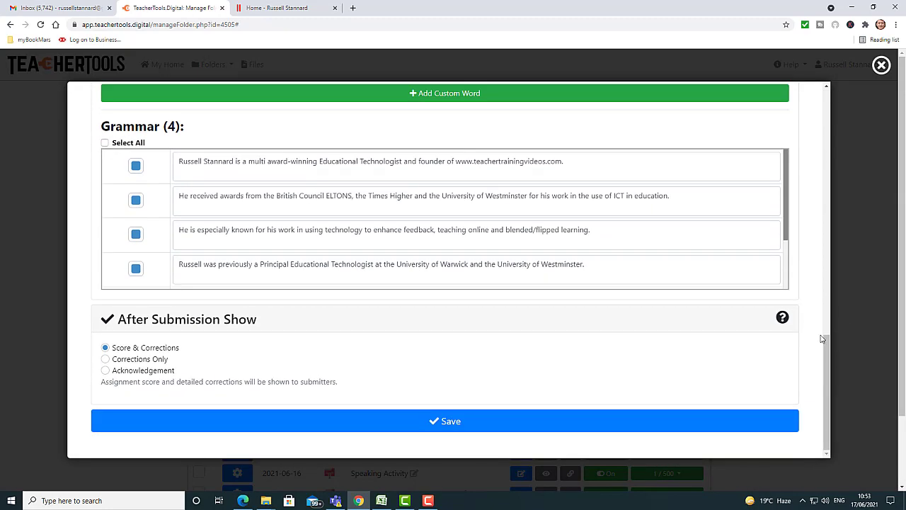
left_click(454, 422)
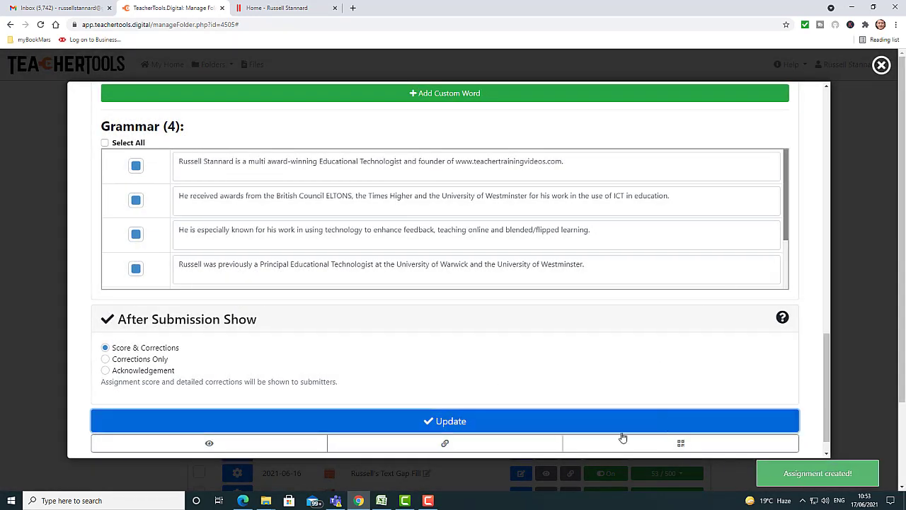
left_click(447, 442)
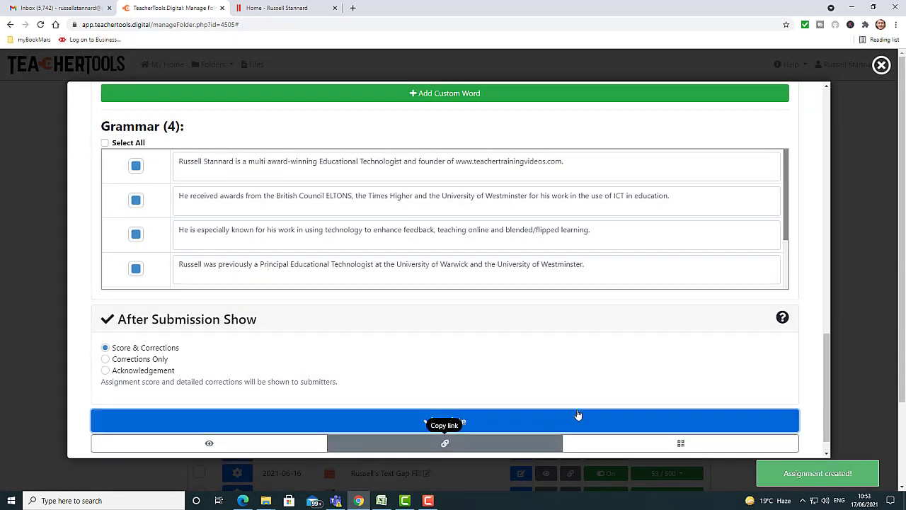
Step: Switch to Microsoft Edge and open the copied assignment link in a new tab
left_click_drag(826, 347, 562, 40)
left_click(492, 170)
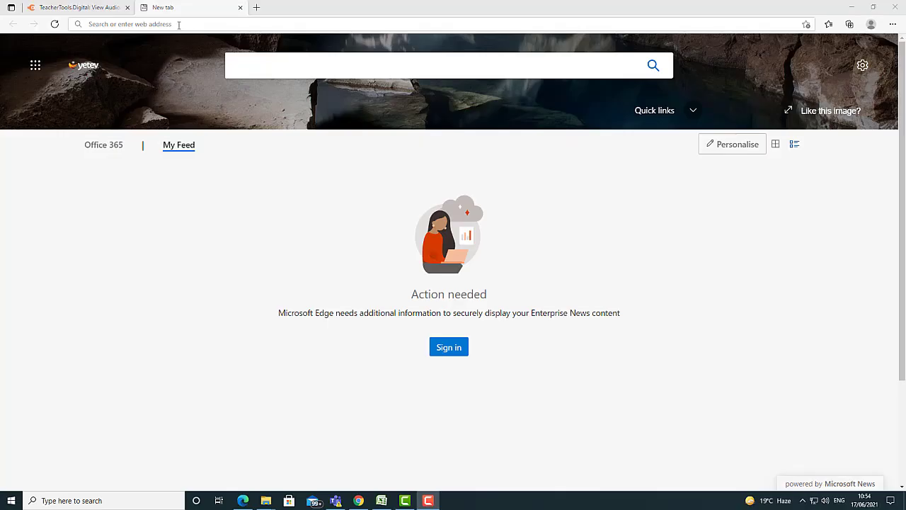
left_click(179, 25)
key("ctrl+v")
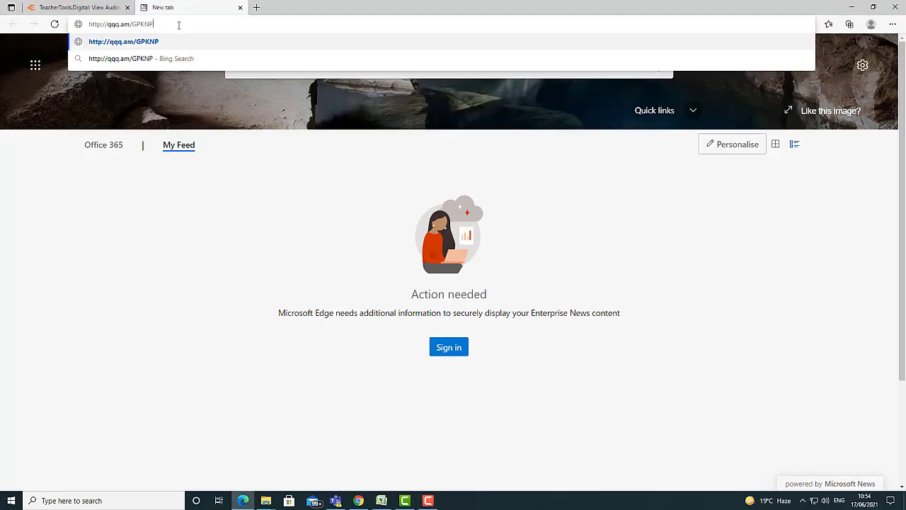
key("Return")
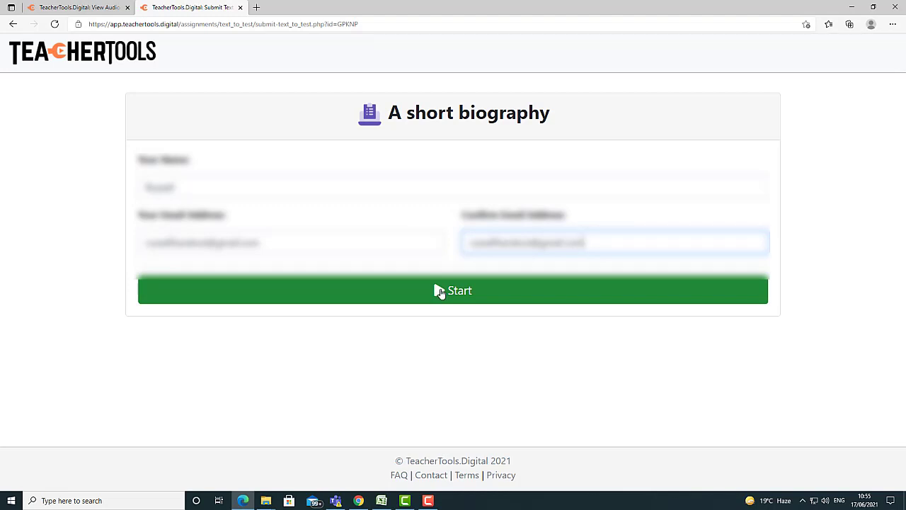
Step: Start the assignment with the student's name and e-mail entered, then play and pause the opening of the biography audio
left_click(439, 293)
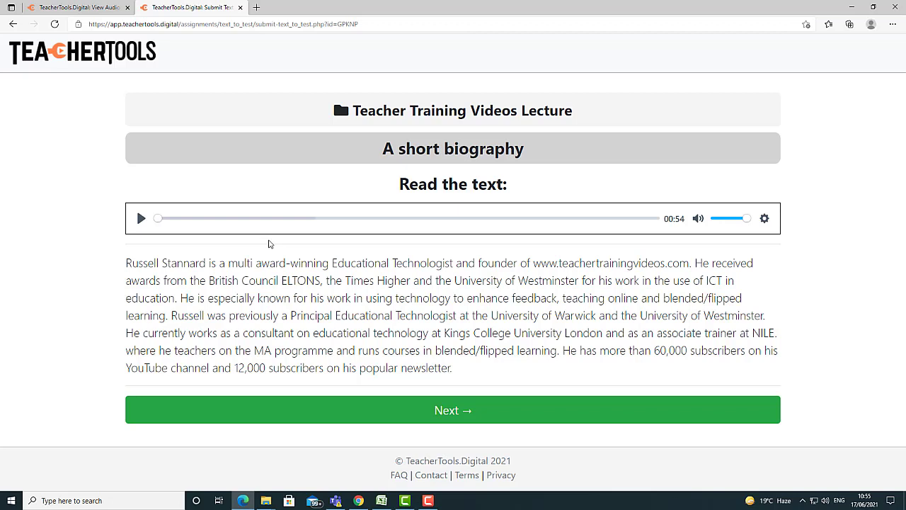
left_click(141, 220)
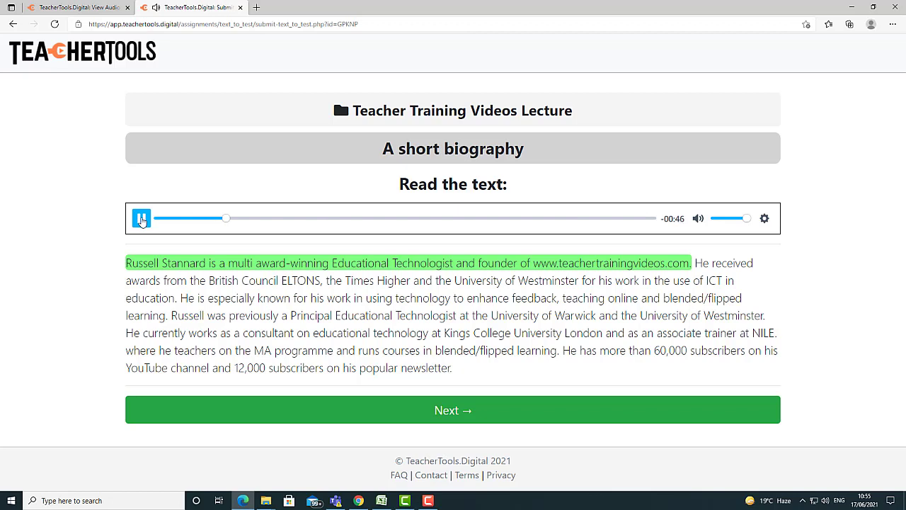
left_click(141, 219)
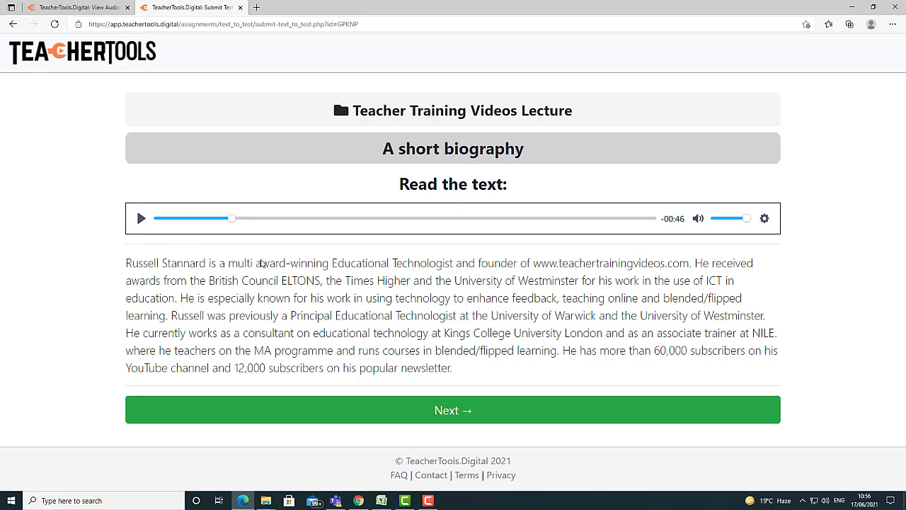
Step: Continue to the word check page and view the definitions of Technologist and subscribers in the text
left_click(457, 417)
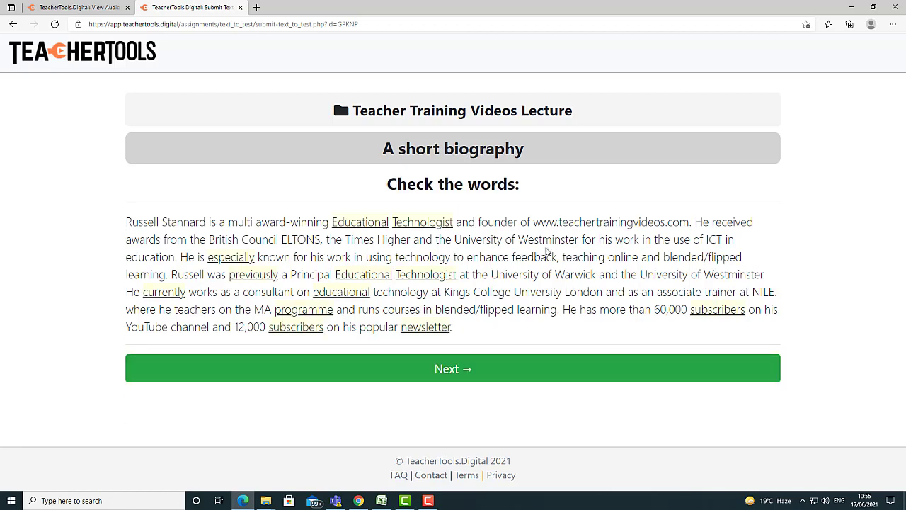
mouse_move(427, 224)
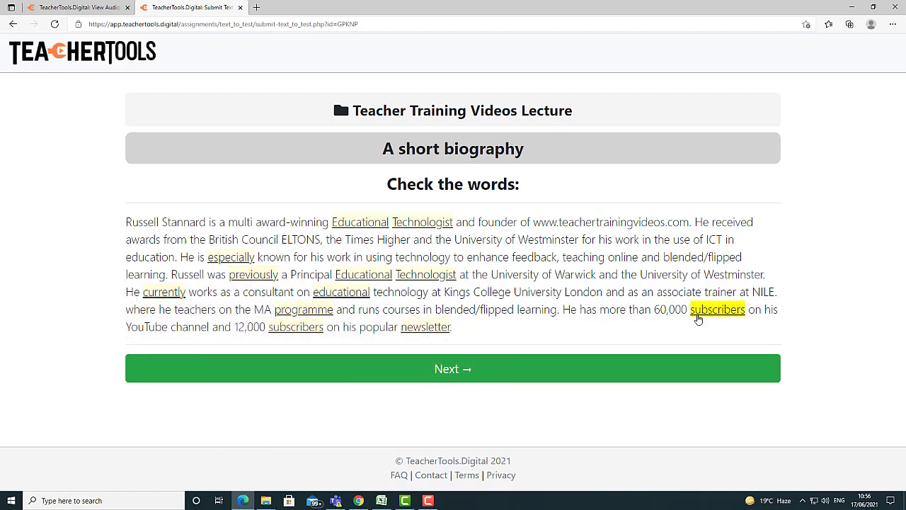
mouse_move(703, 318)
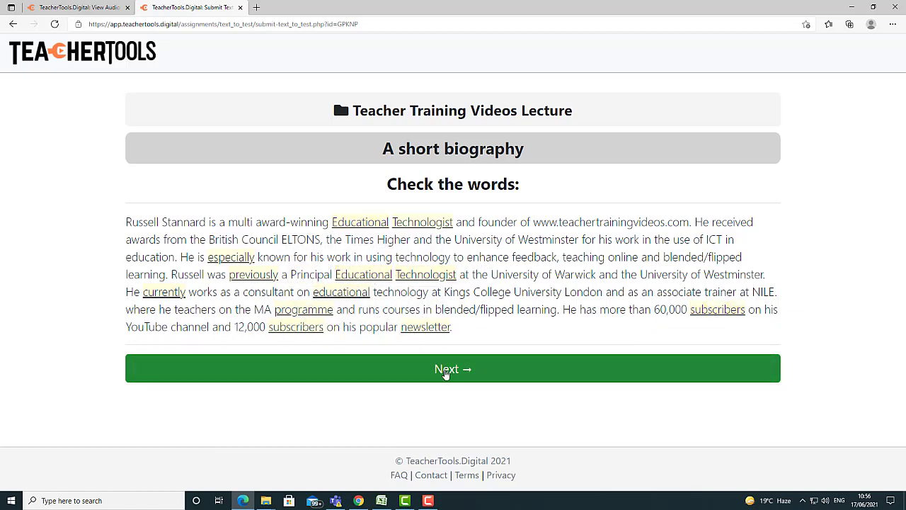
Step: Continue to the vocabulary quiz and answer the first three questions with especially, previously and newsletter
left_click(446, 373)
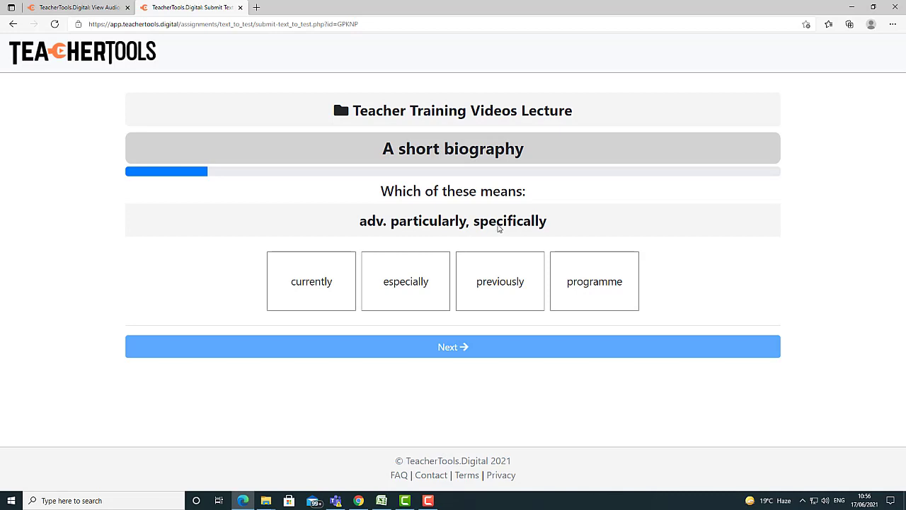
left_click(397, 286)
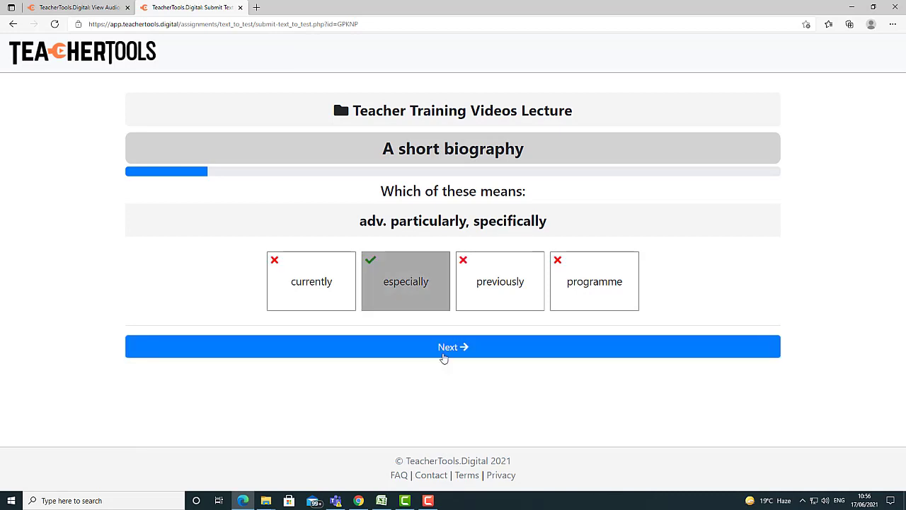
left_click(445, 354)
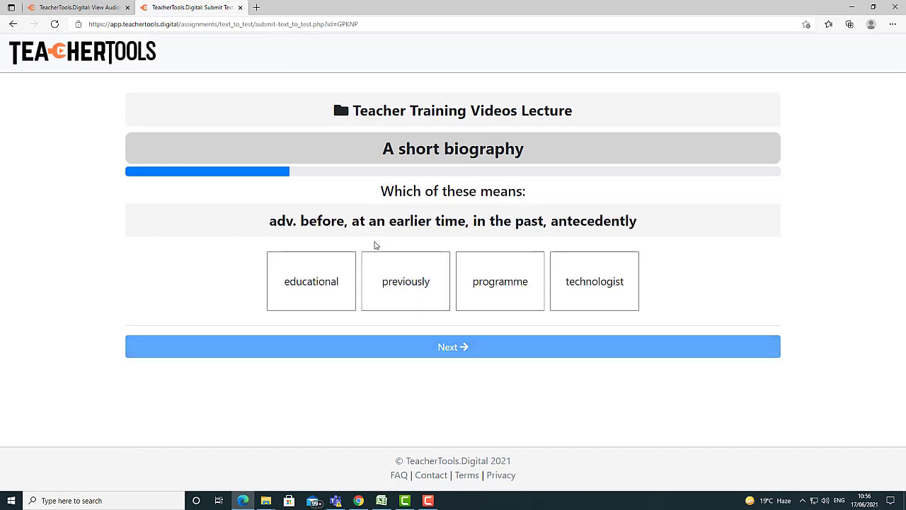
left_click(385, 287)
left_click(447, 346)
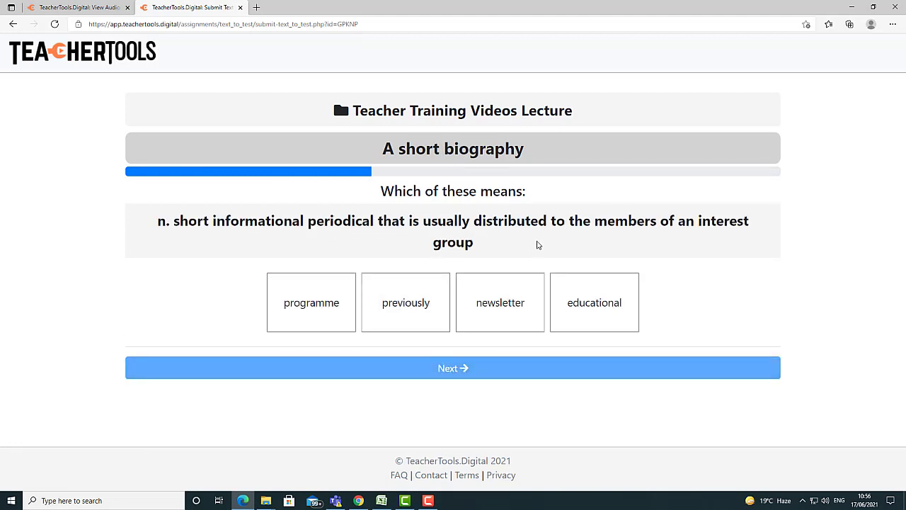
left_click(502, 322)
left_click(461, 368)
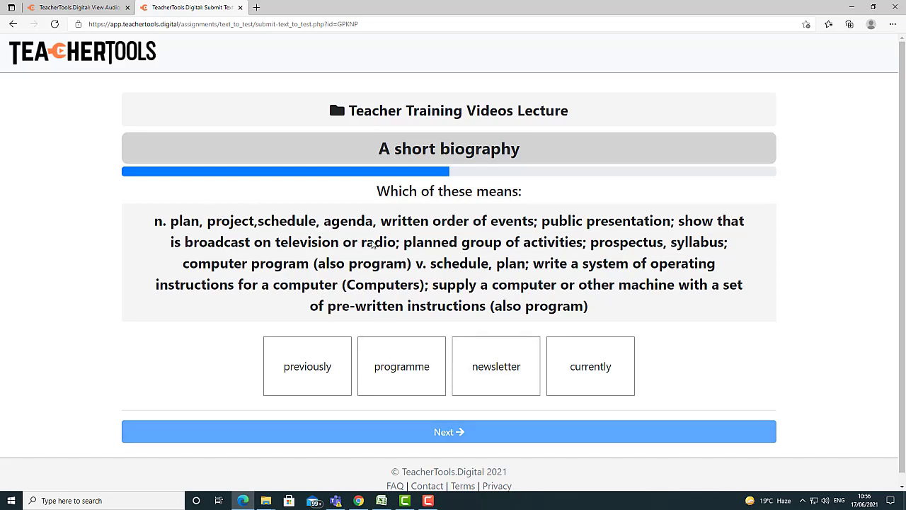
Step: Answer the next three definition questions with programme, subscribers and currently
left_click(409, 364)
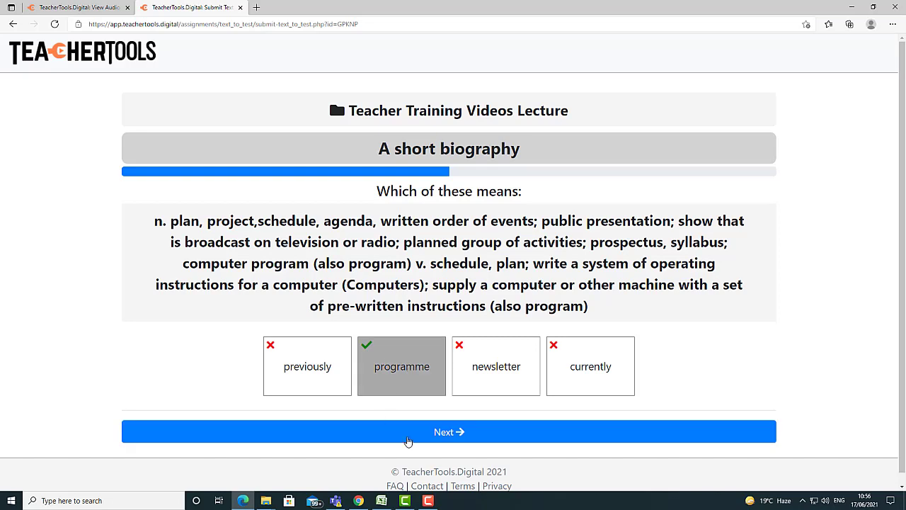
left_click(455, 439)
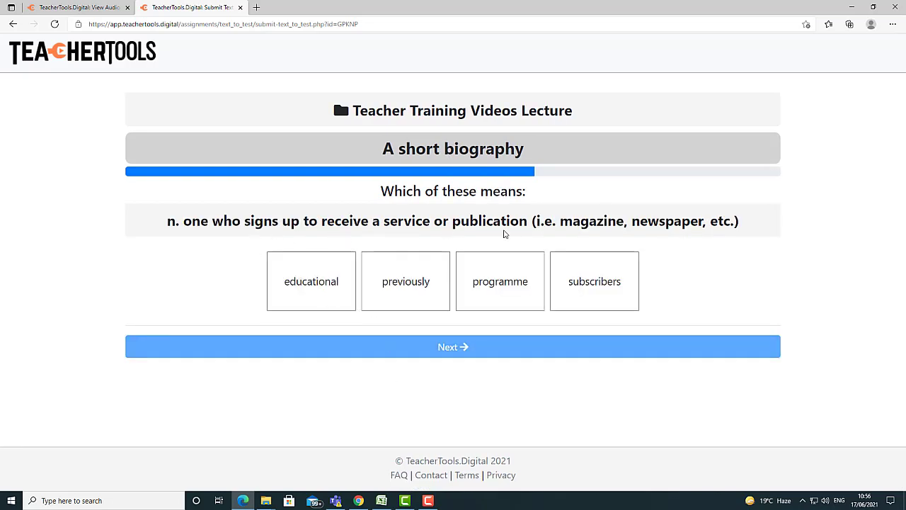
left_click(606, 288)
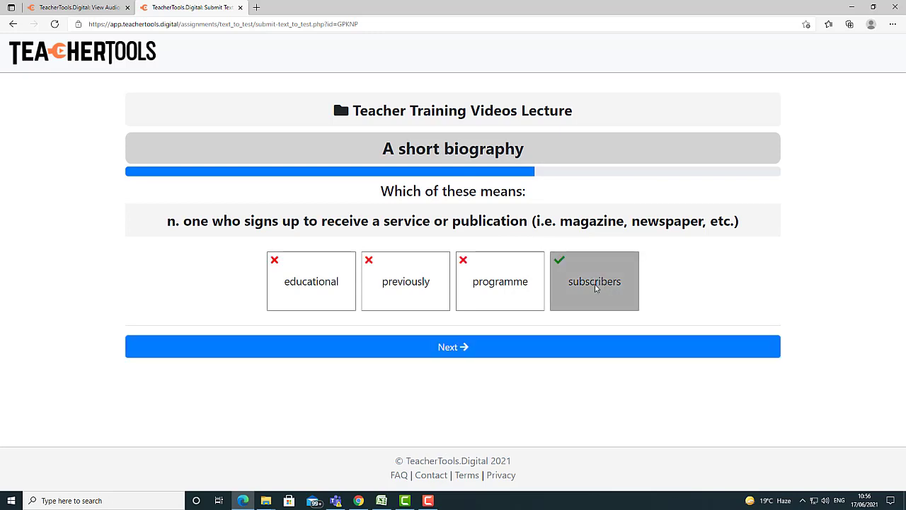
left_click(446, 352)
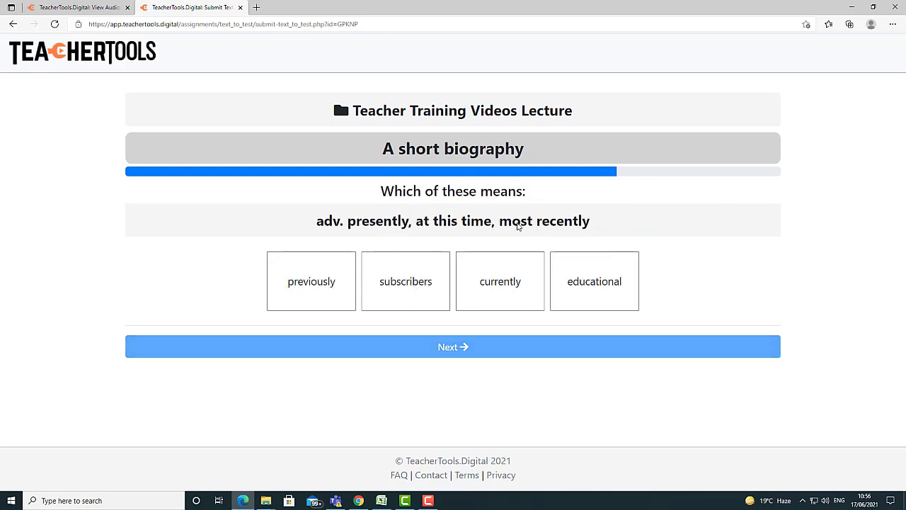
left_click(493, 287)
left_click(461, 348)
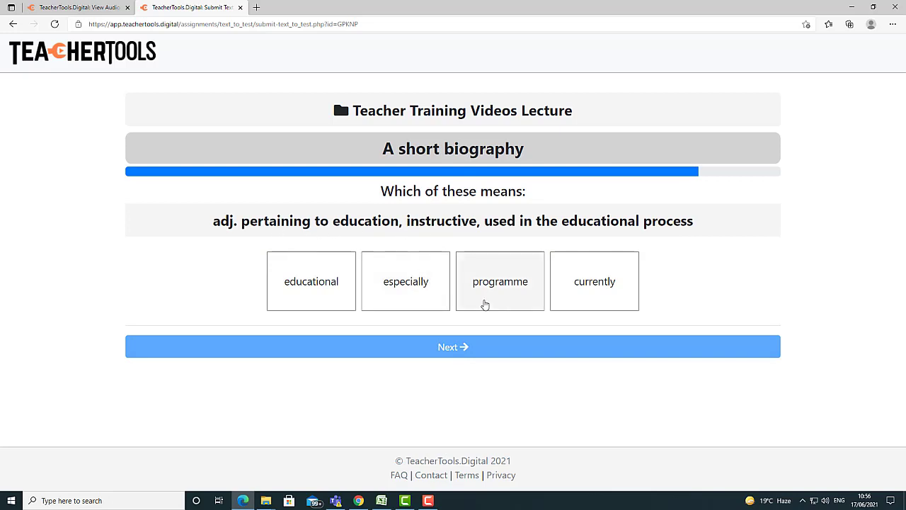
Step: Answer the last two vocabulary questions with educational and technologist, and continue to the sentence-ordering exercise
left_click(318, 298)
left_click(439, 351)
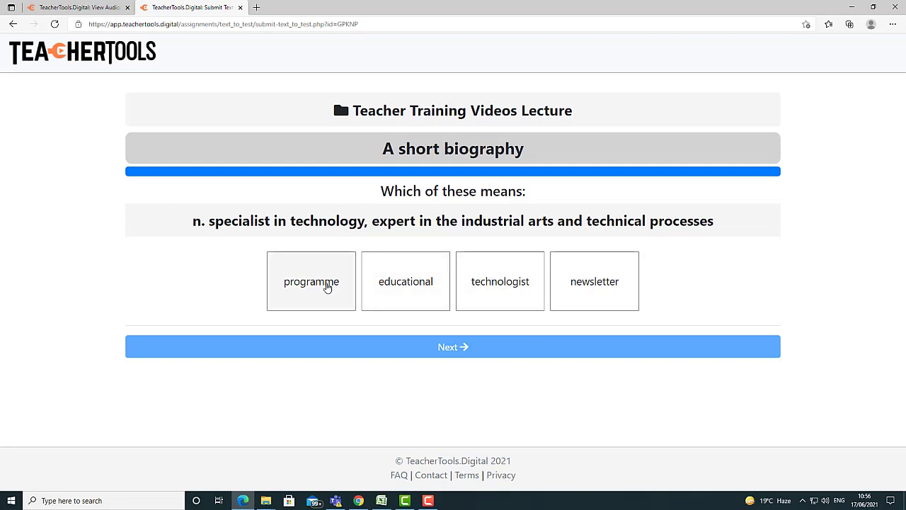
left_click(496, 286)
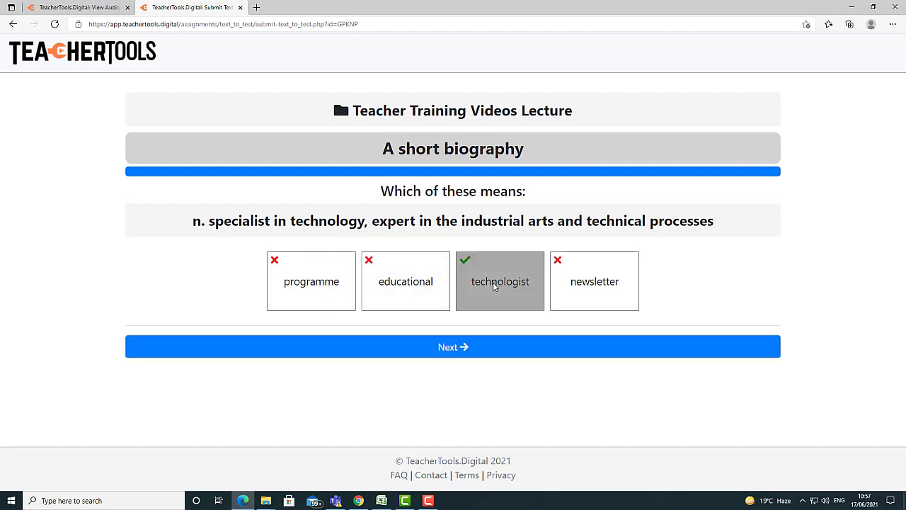
left_click(457, 348)
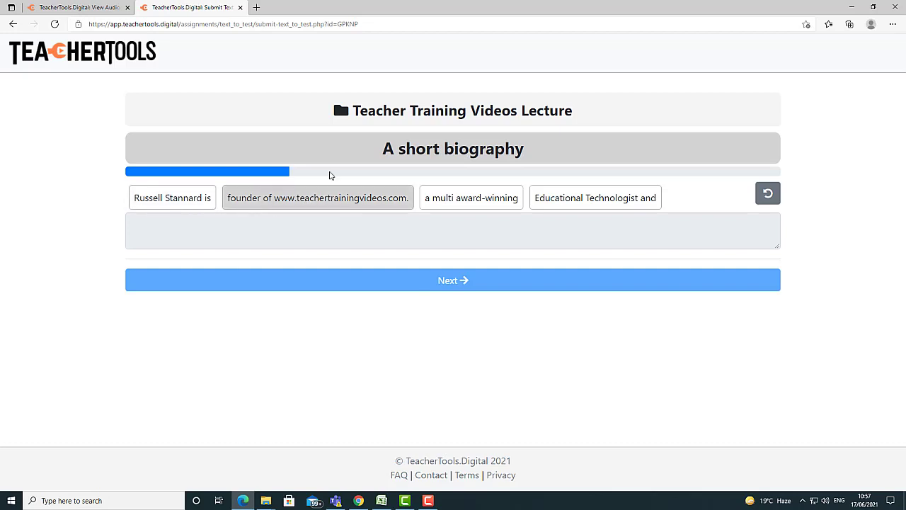
left_click(177, 200)
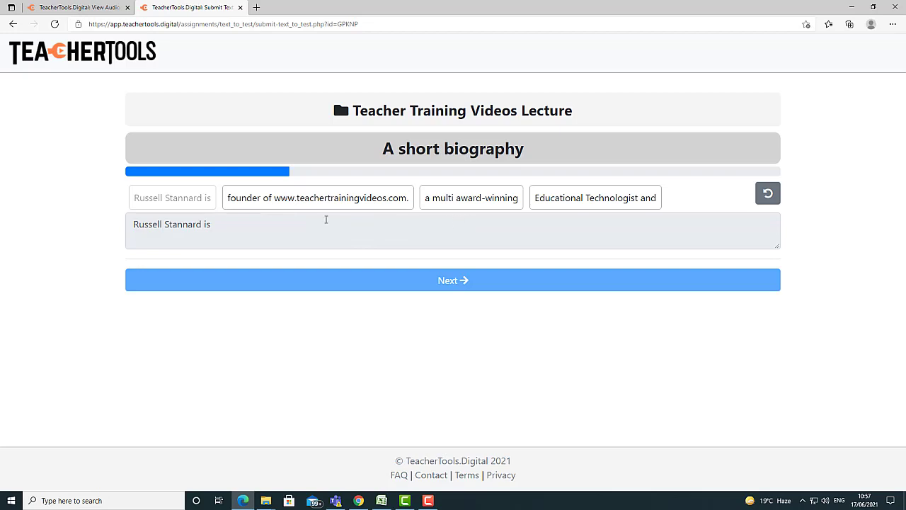
left_click(457, 202)
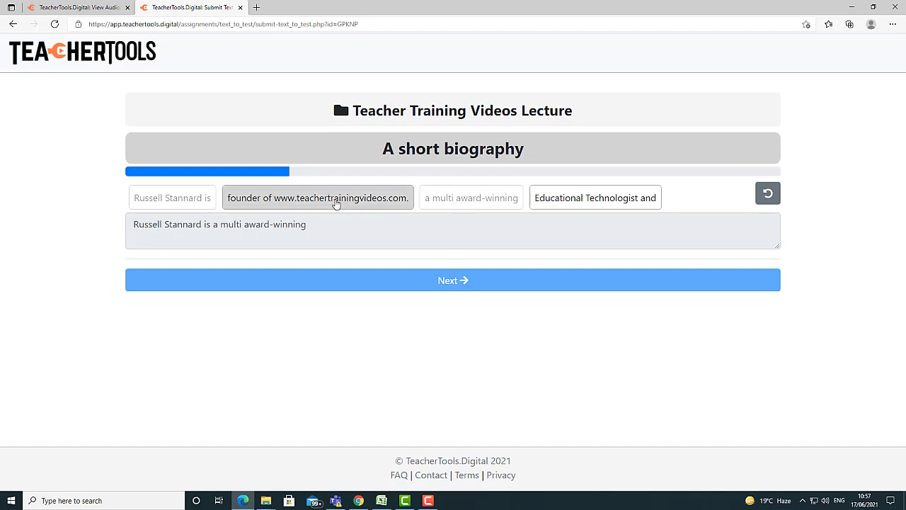
left_click(558, 200)
left_click(292, 203)
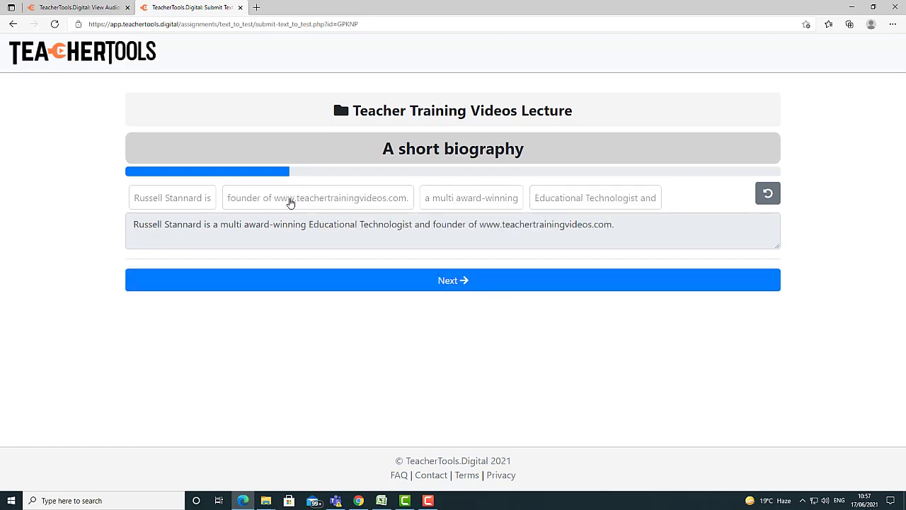
left_click(455, 283)
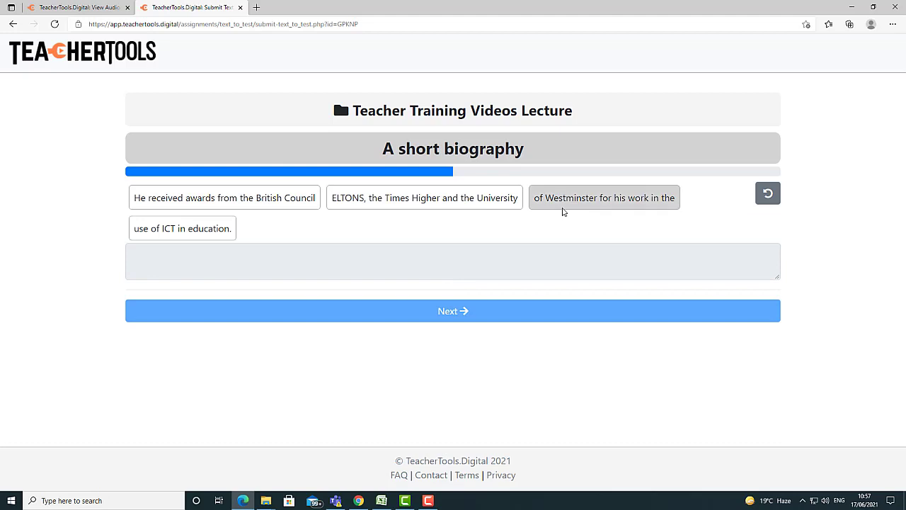
Step: Put the chunks of the remaining three sentences about awards, technology work and previous university posts in order, continuing after each
left_click(673, 204)
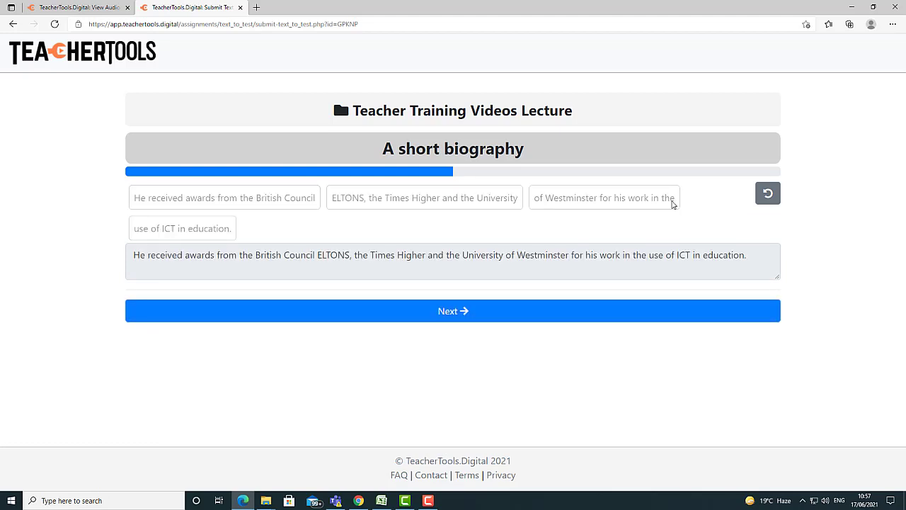
left_click(452, 316)
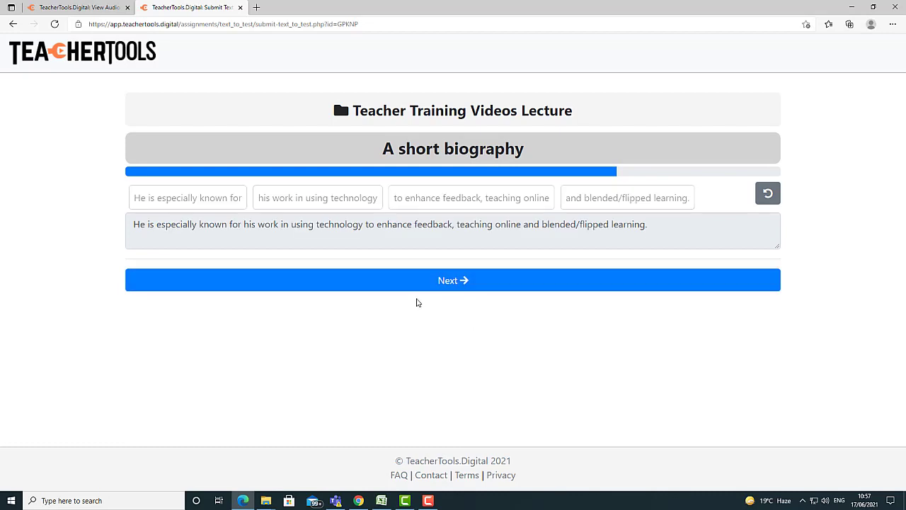
left_click(445, 286)
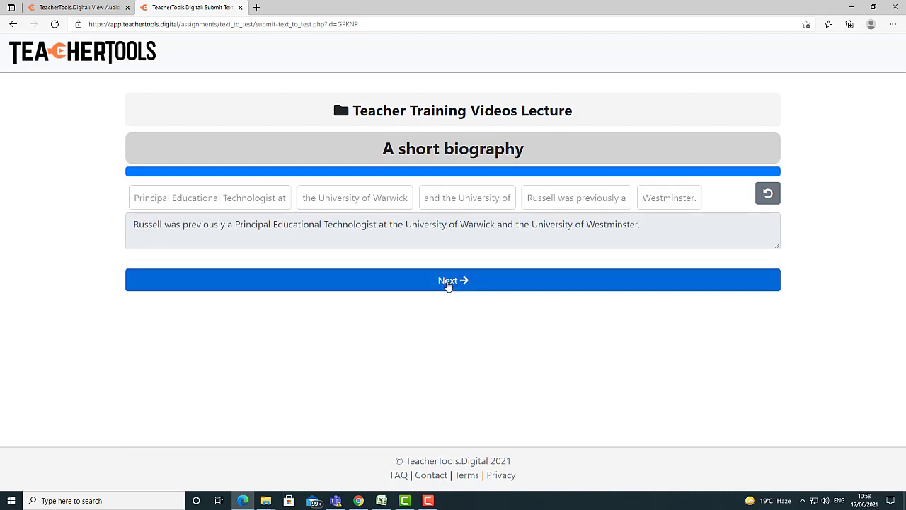
left_click(448, 284)
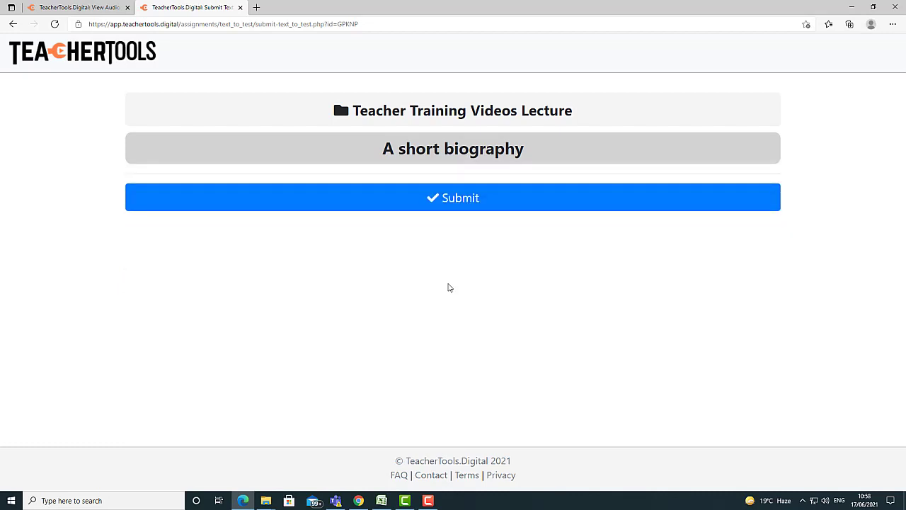
Step: Submit the completed assignment under the student's name and review the corrected answers
left_click(451, 202)
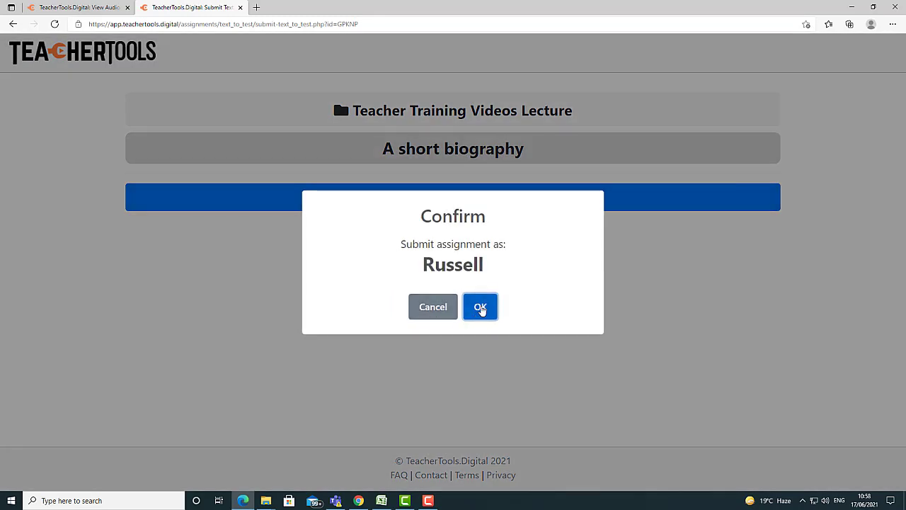
left_click(481, 308)
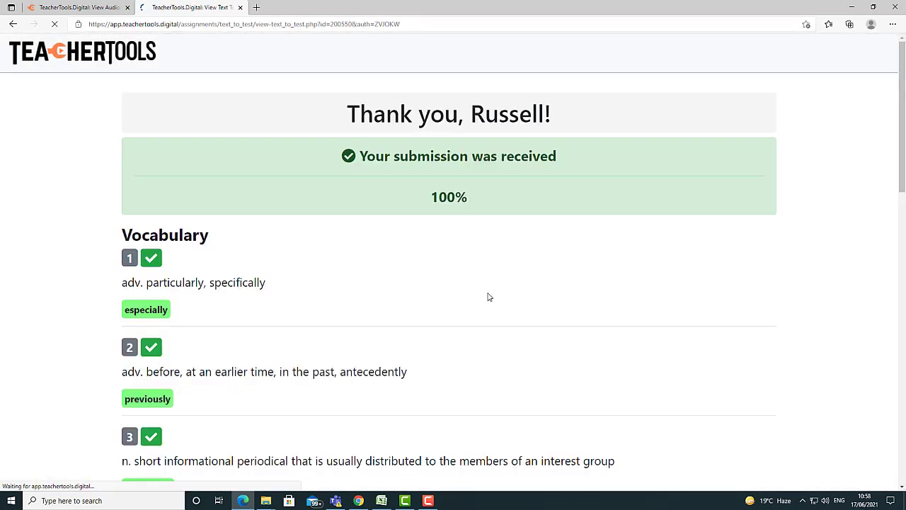
left_click_drag(903, 144, 904, 305)
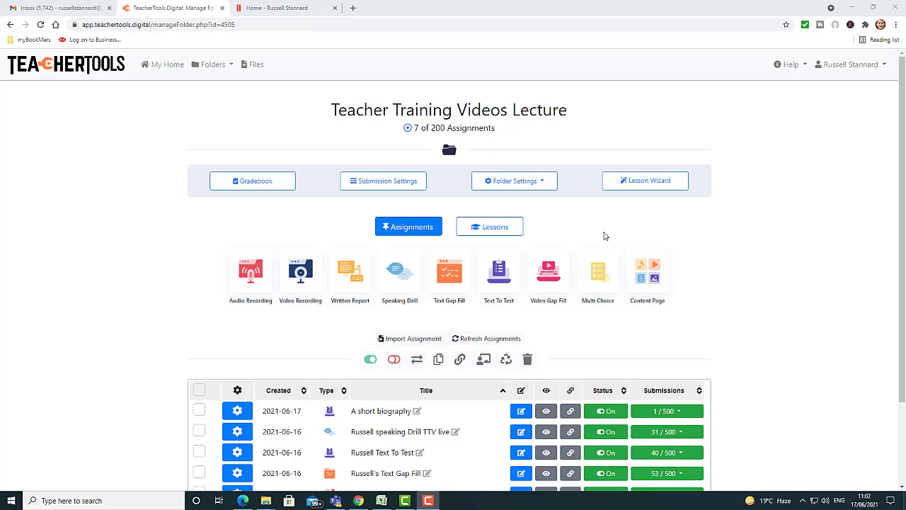
Step: Start a new Text Gap Fill assignment, titled with the biography subject's first name followed by "short bio"
left_click(450, 276)
left_click(175, 186)
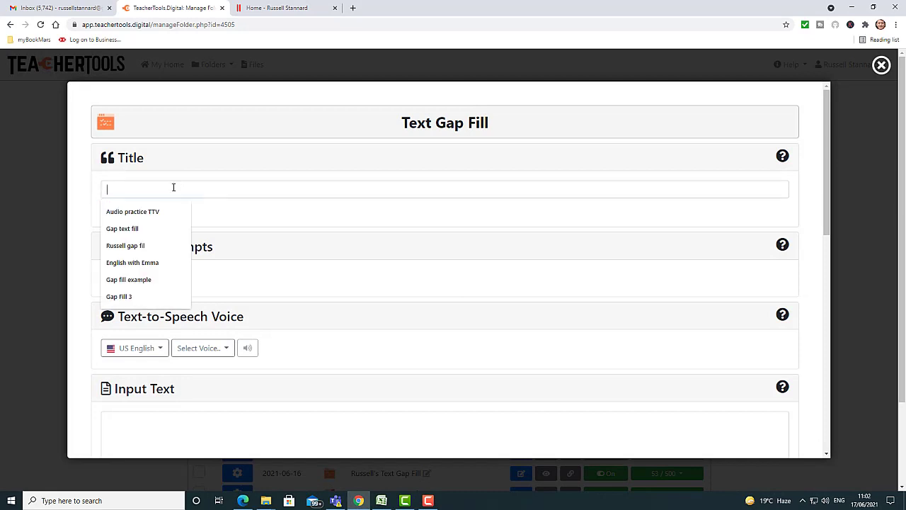
type("Russell short bio")
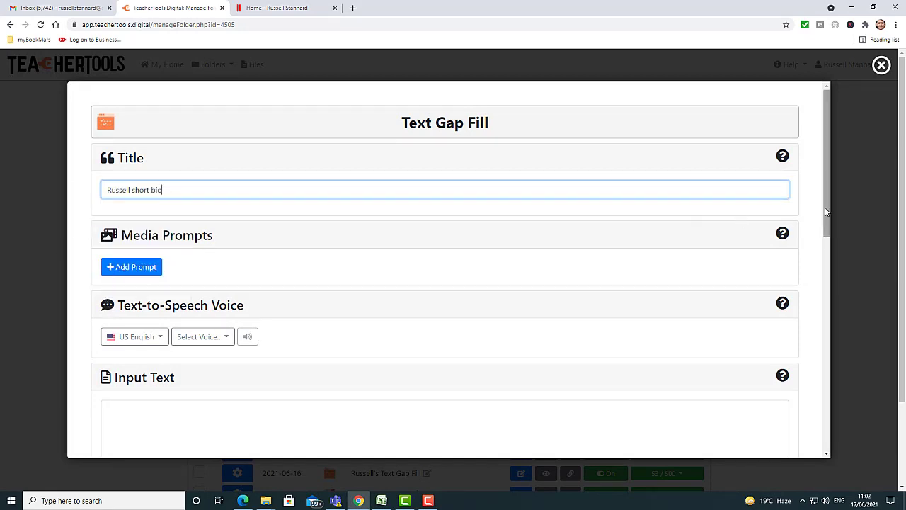
Step: Copy the first biography paragraph from the personal website's home page and confirm it as the gap fill's input text
left_click_drag(827, 204, 826, 259)
left_click(145, 263)
left_click(269, 8)
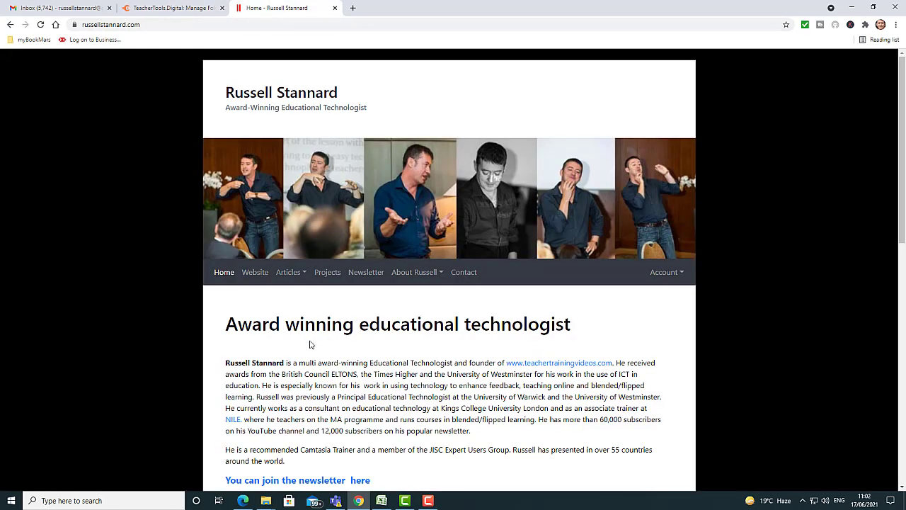
left_click_drag(227, 361, 488, 434)
right_click(439, 392)
left_click(466, 399)
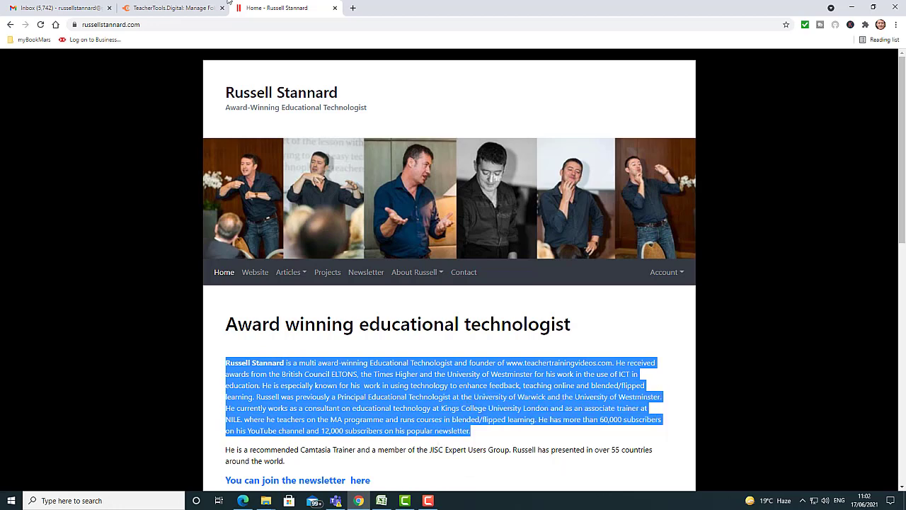
left_click(172, 7)
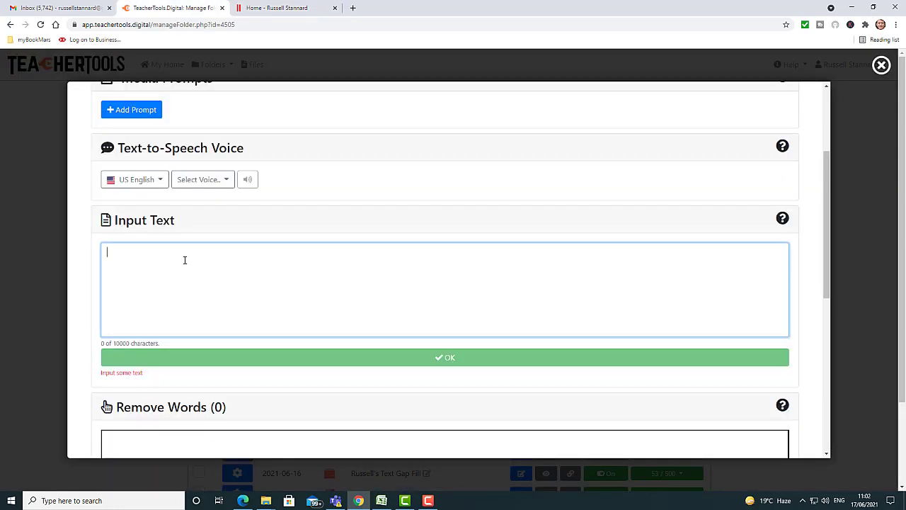
key("ctrl+v")
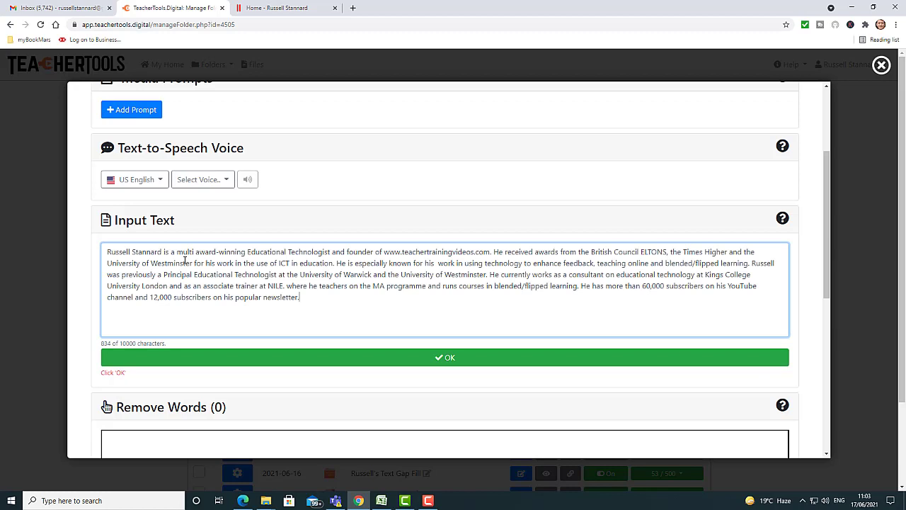
left_click(449, 359)
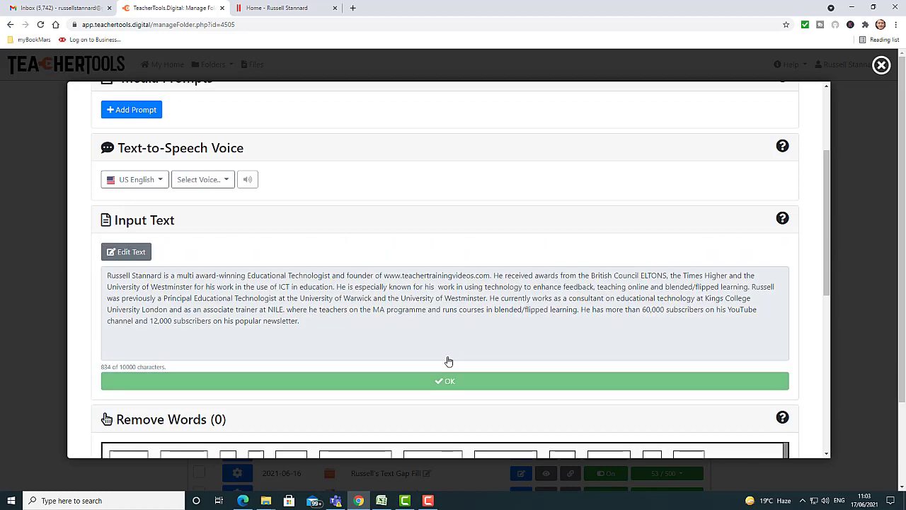
Step: Mark University, feedback, previously, currently, technology, subscribers and channel as the words to remove from the text
left_click_drag(825, 248, 827, 321)
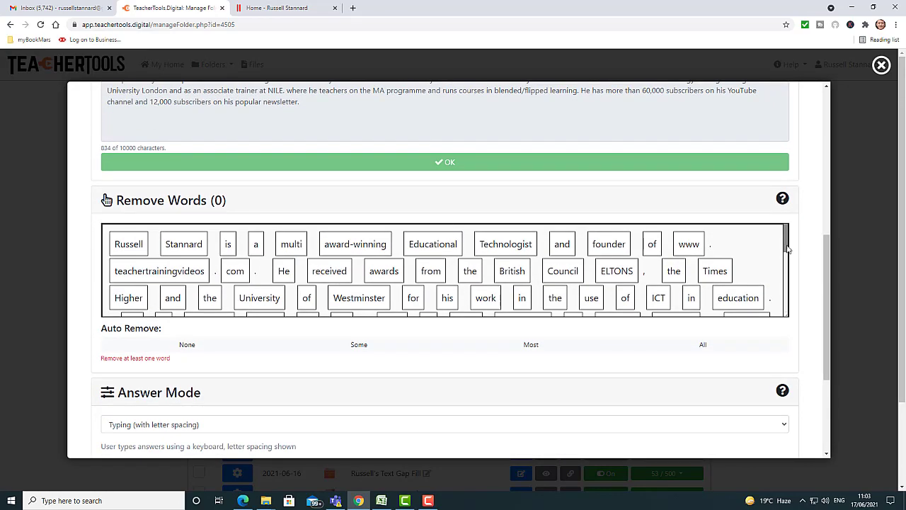
left_click_drag(786, 248, 786, 252)
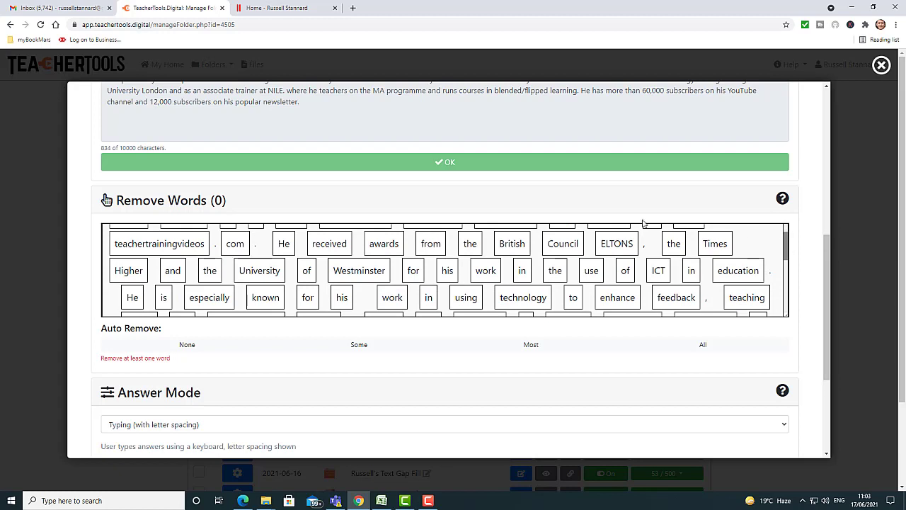
left_click(256, 273)
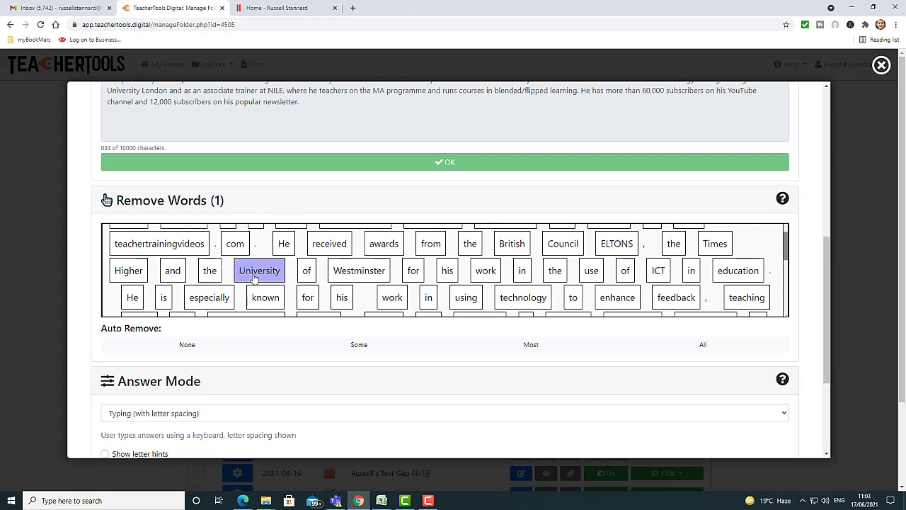
left_click(669, 302)
scroll(788, 266, "down", 1)
scroll(788, 266, "down", 1)
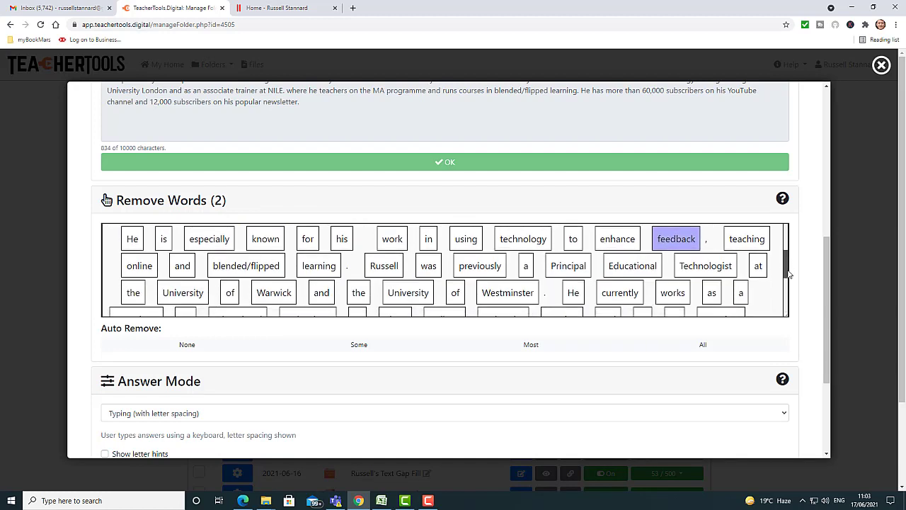
left_click(470, 267)
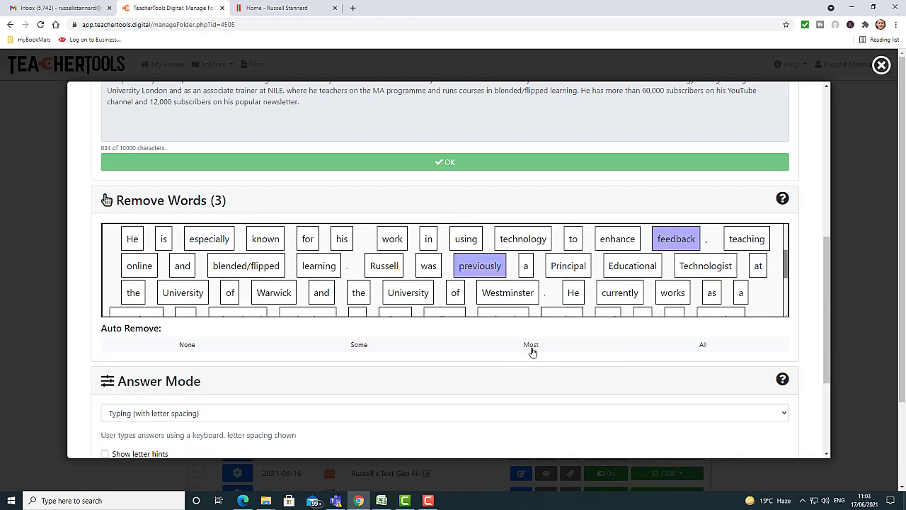
left_click(619, 292)
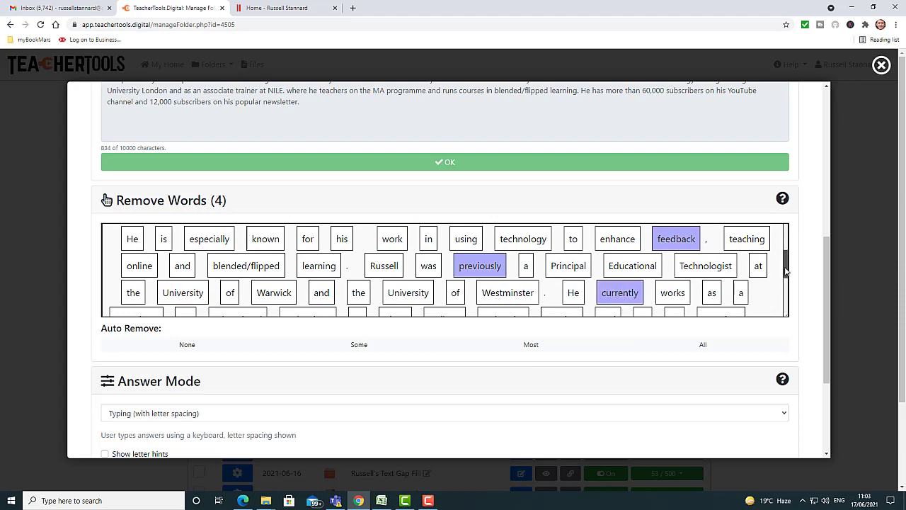
scroll(786, 269, "down", 2)
left_click(309, 261)
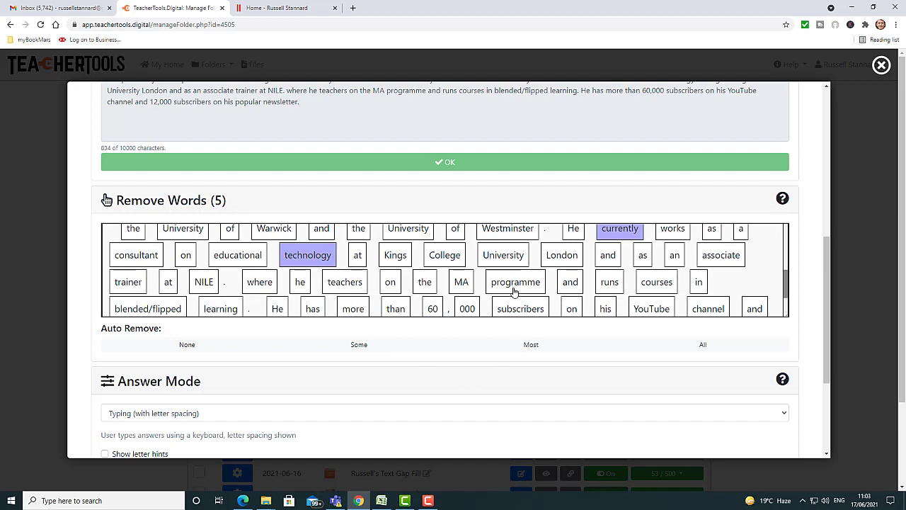
left_click(516, 309)
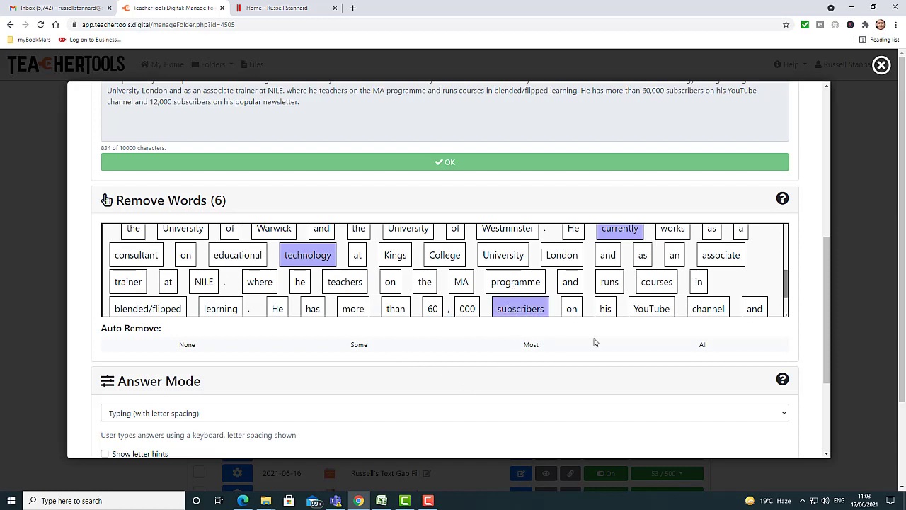
left_click(700, 312)
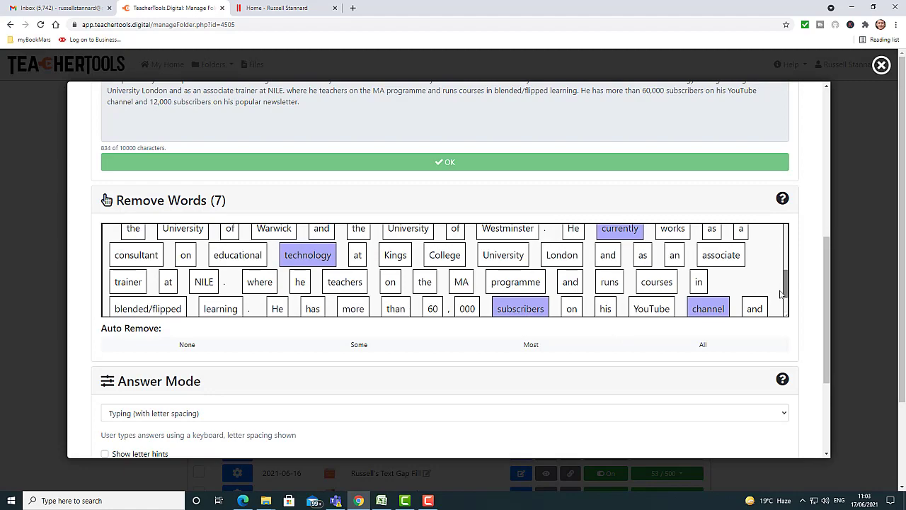
Step: Choose the US English text-to-speech voice Justin and save the Text Gap Fill assignment
left_click_drag(827, 297, 843, 202)
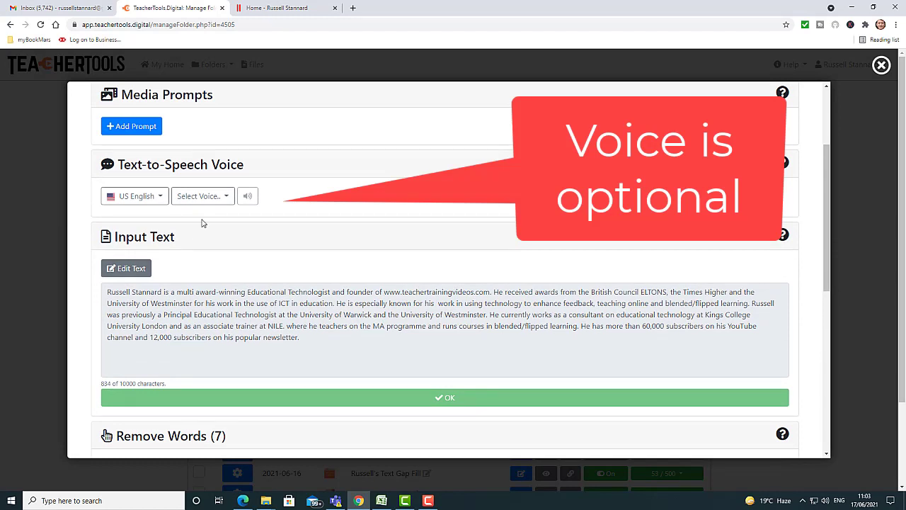
left_click(221, 199)
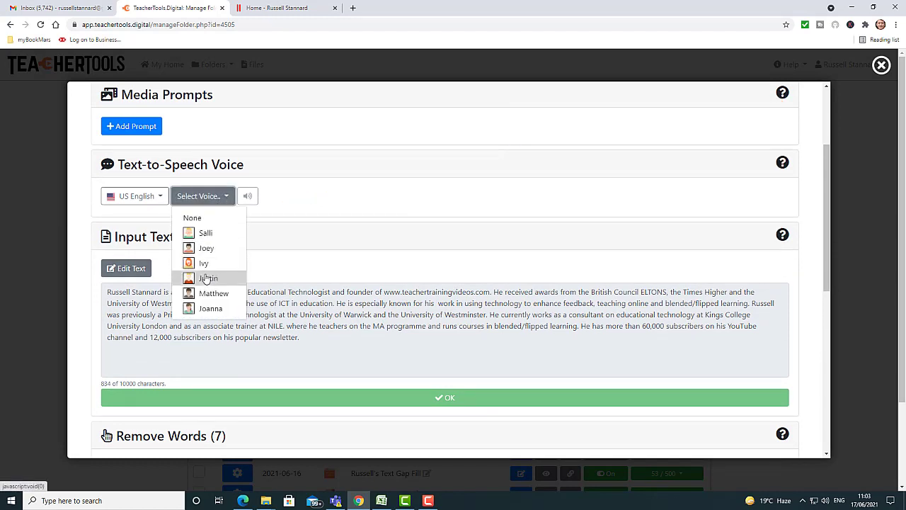
left_click(207, 279)
left_click_drag(831, 262, 814, 434)
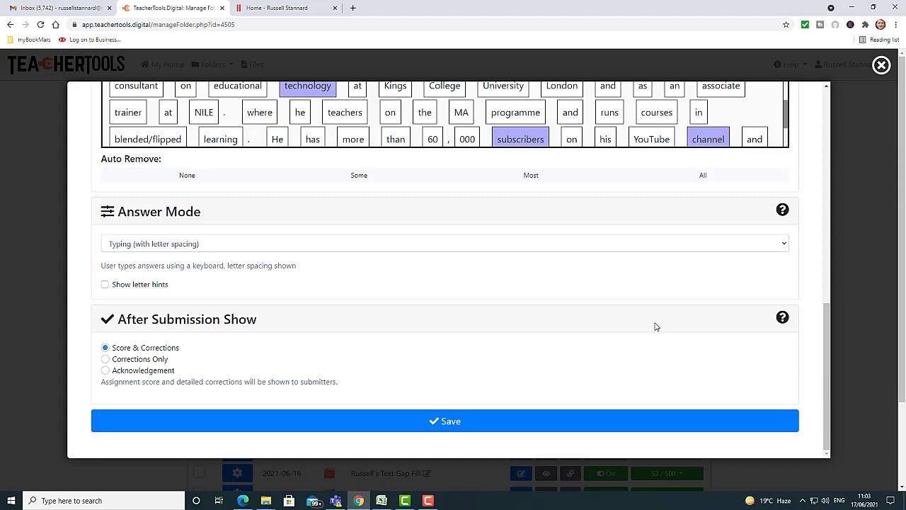
left_click(449, 423)
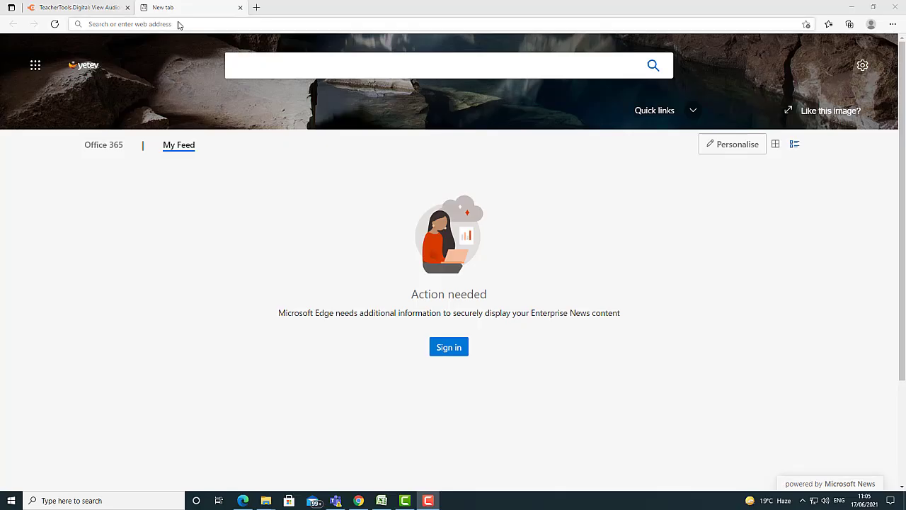
left_click(178, 23)
key("ctrl+v")
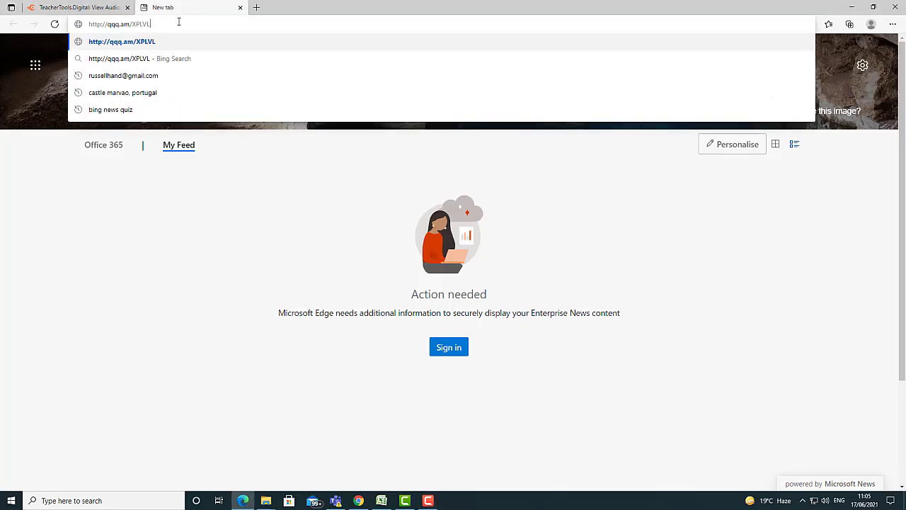
key("Return")
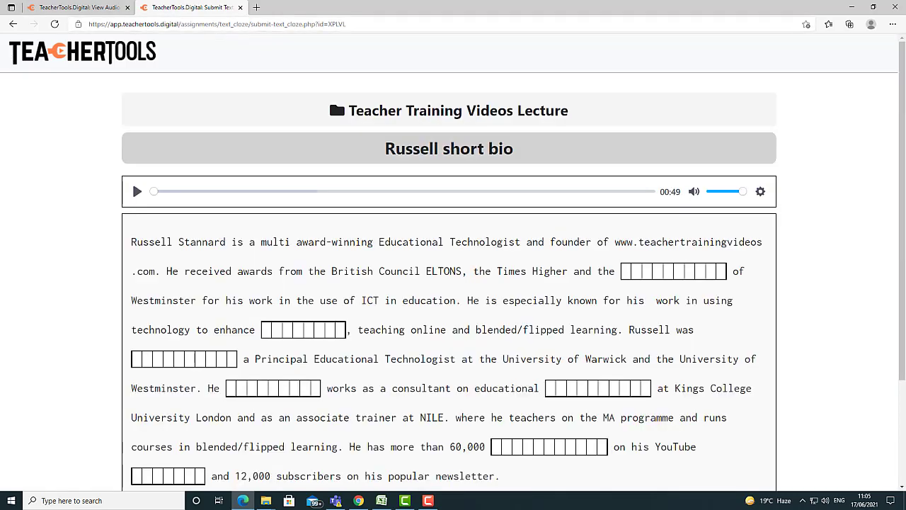
left_click(137, 193)
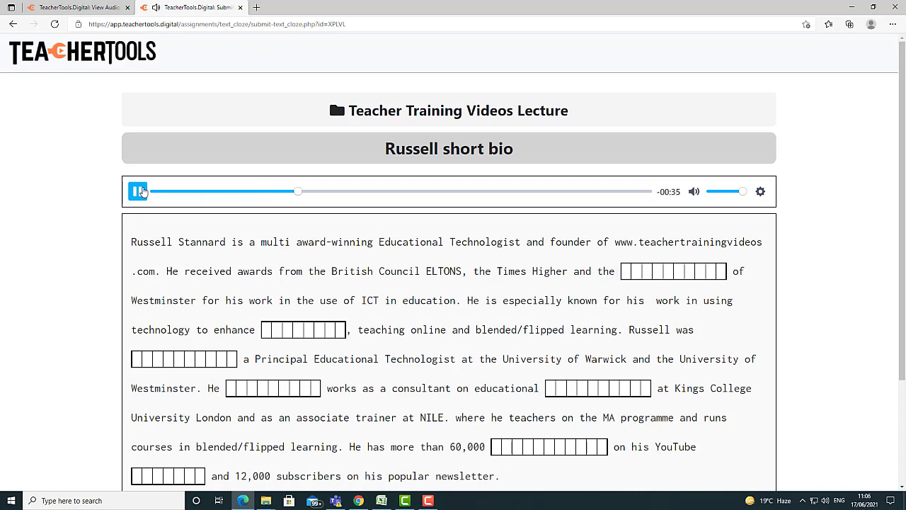
left_click(138, 191)
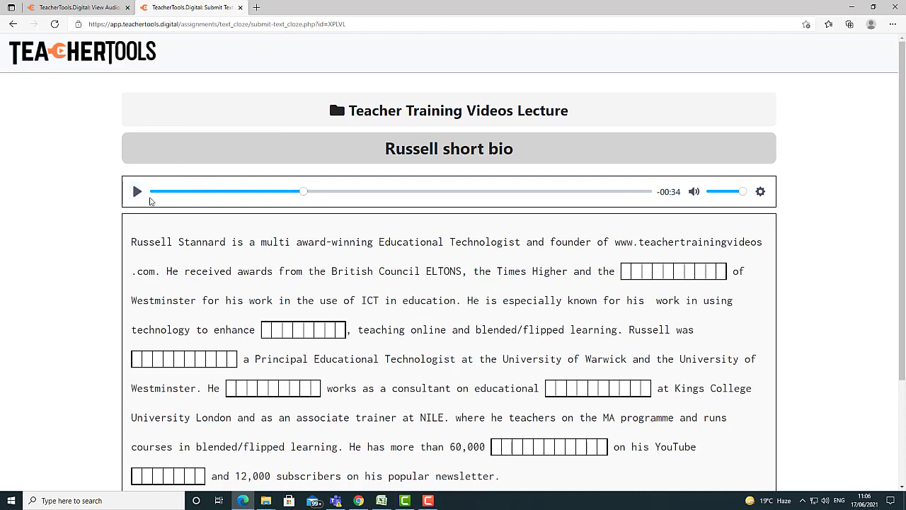
Step: Fill all seven gaps in the biography text with random letters as trial student answers
left_click(625, 273)
type("czcascccsa")
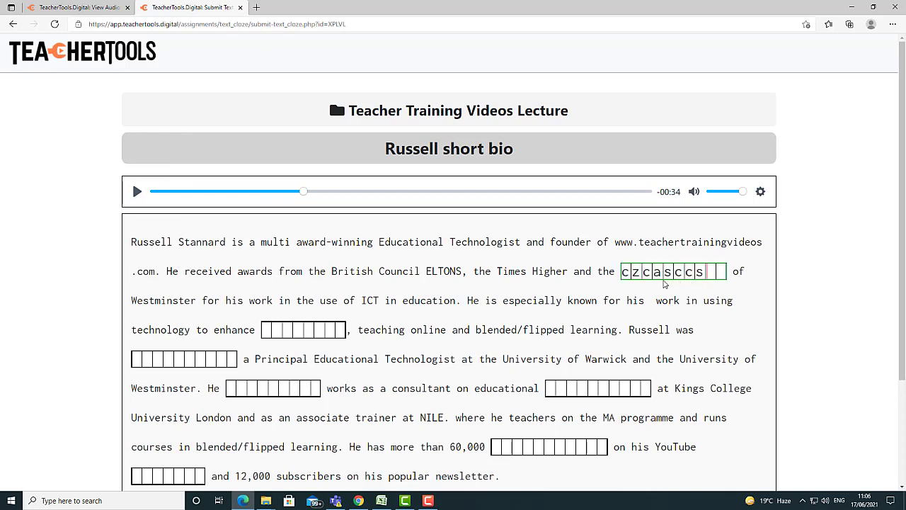
left_click(269, 333)
type("dsafsdff")
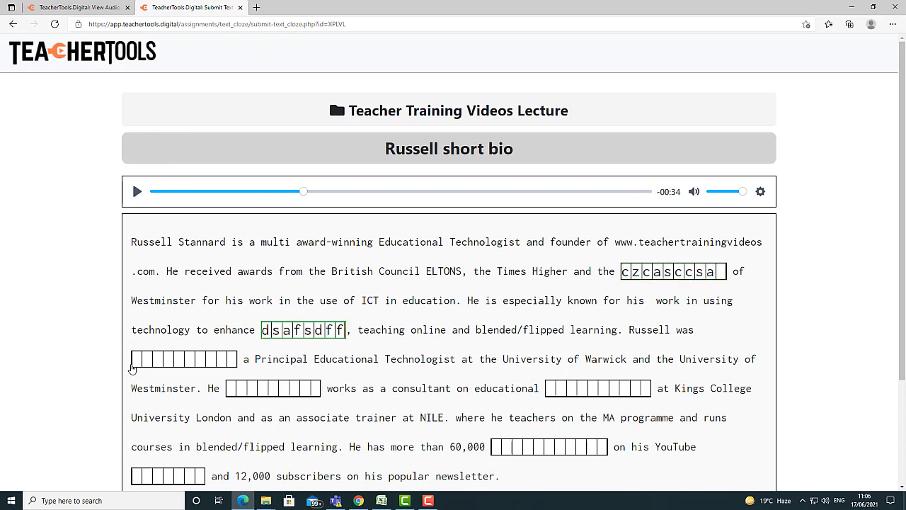
left_click(137, 367)
type("fafsdfsfsf")
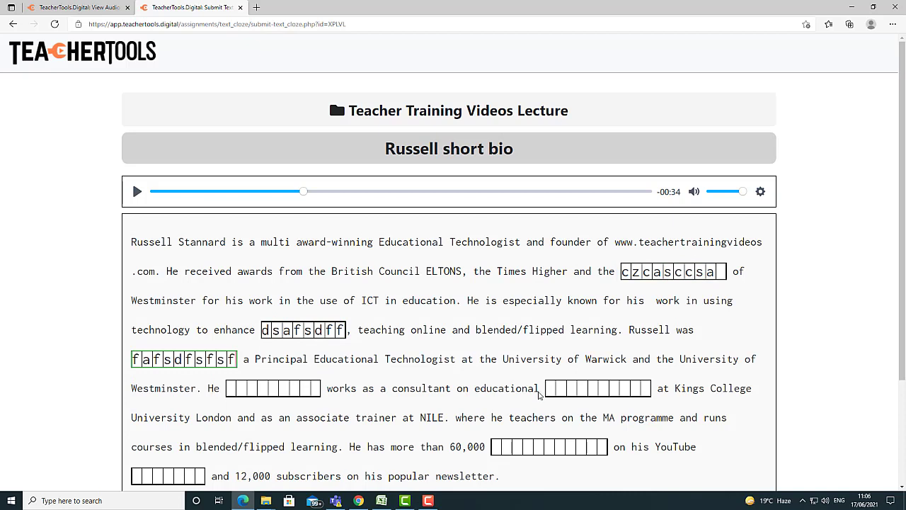
left_click(557, 395)
type("fssfasfsdf")
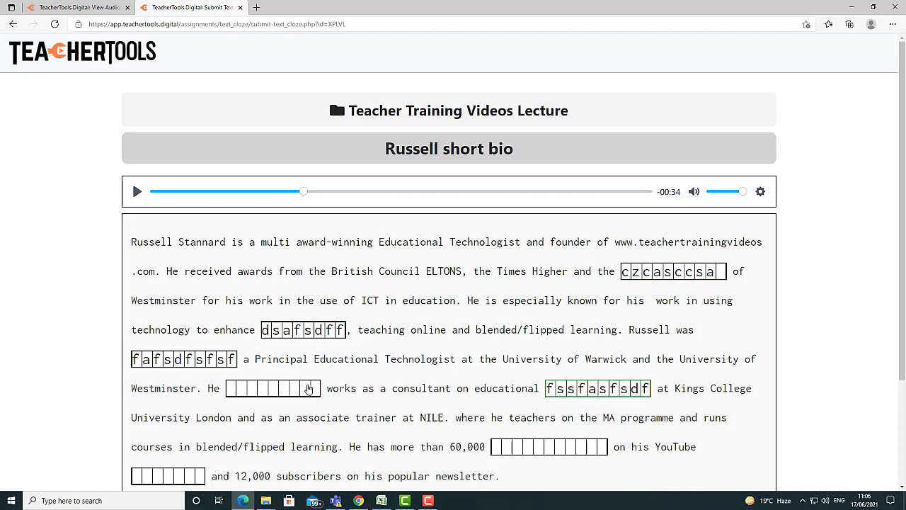
left_click(238, 391)
type("fasdfsdfs")
left_click(501, 448)
type("fsdfsafsafs")
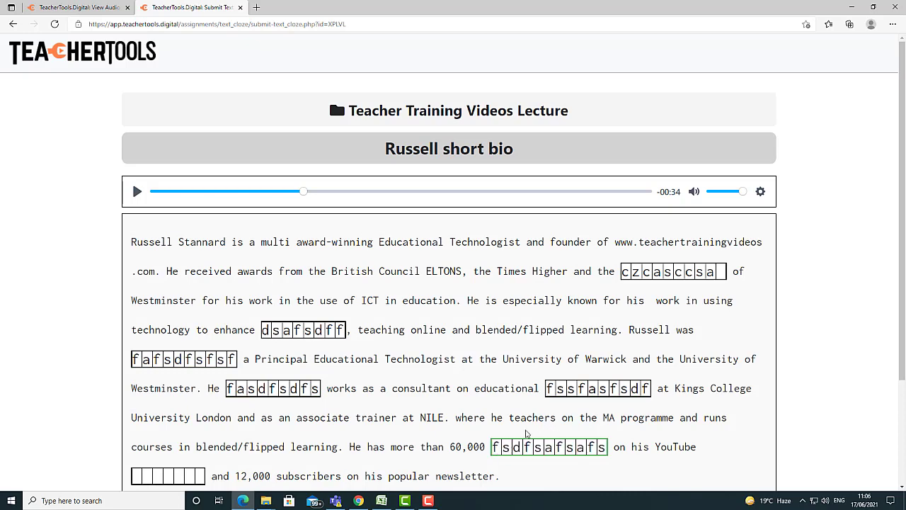
left_click(149, 484)
type("fsadfsf")
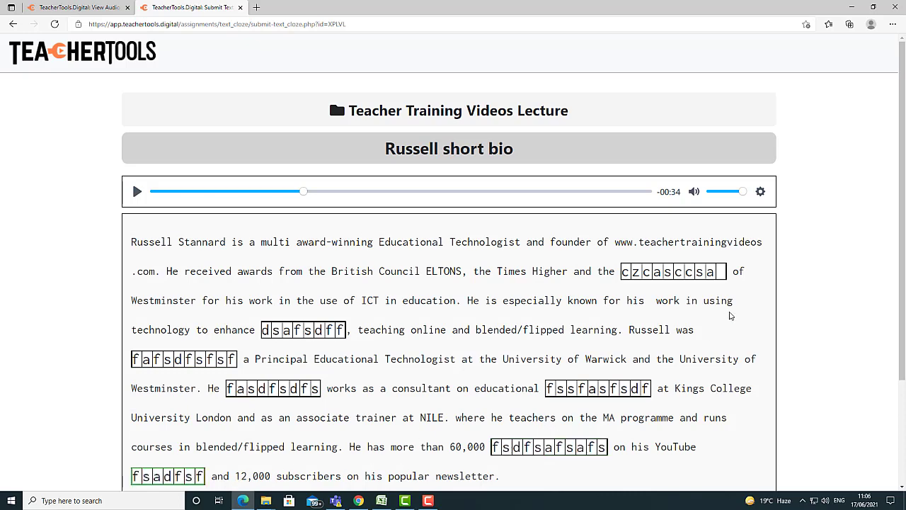
Step: Submit the completed gap fill and confirm the submission under the student's name
scroll(904, 280, "down", 2)
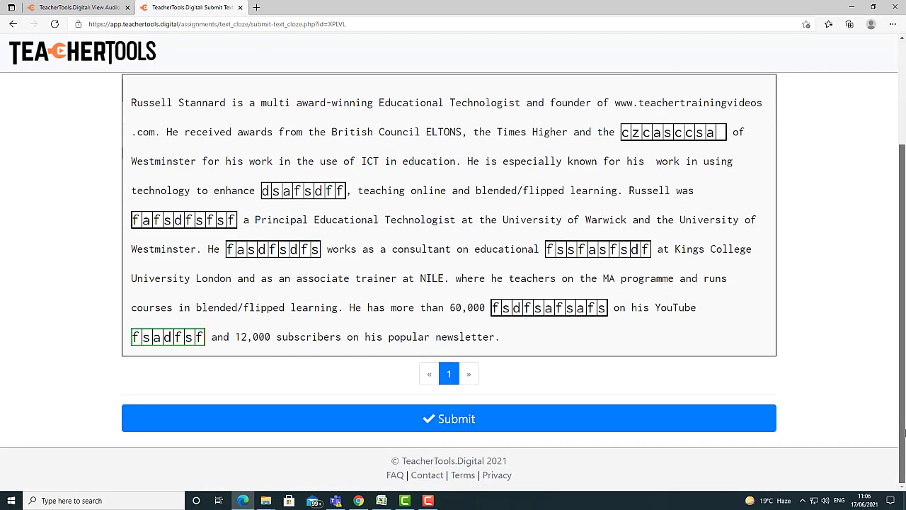
left_click(453, 423)
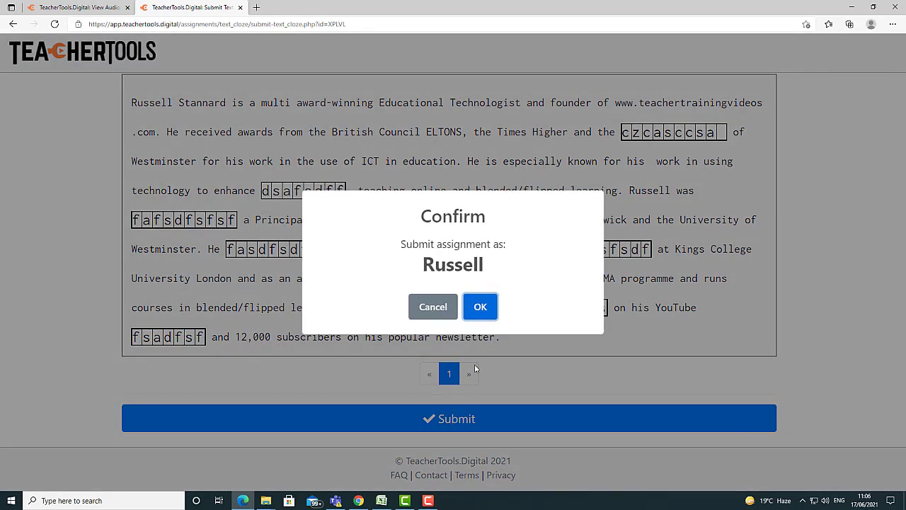
left_click(480, 360)
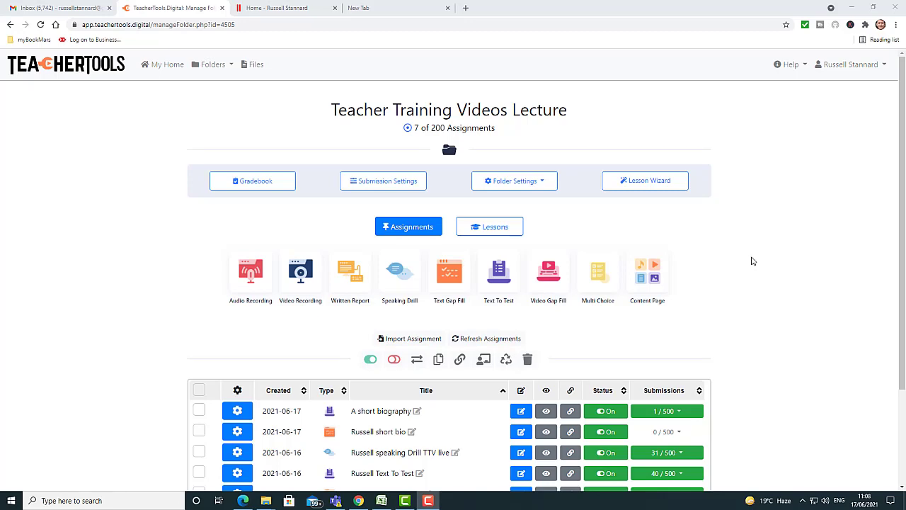
Step: Start a new Speaking Drill assignment, titled with the teacher's first name in the possessive followed by "speaking drill example"
left_click(397, 275)
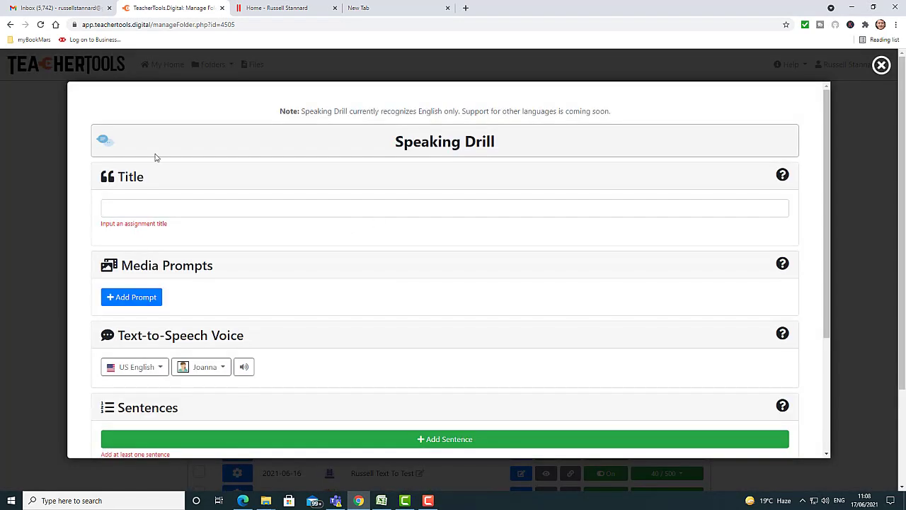
left_click(130, 212)
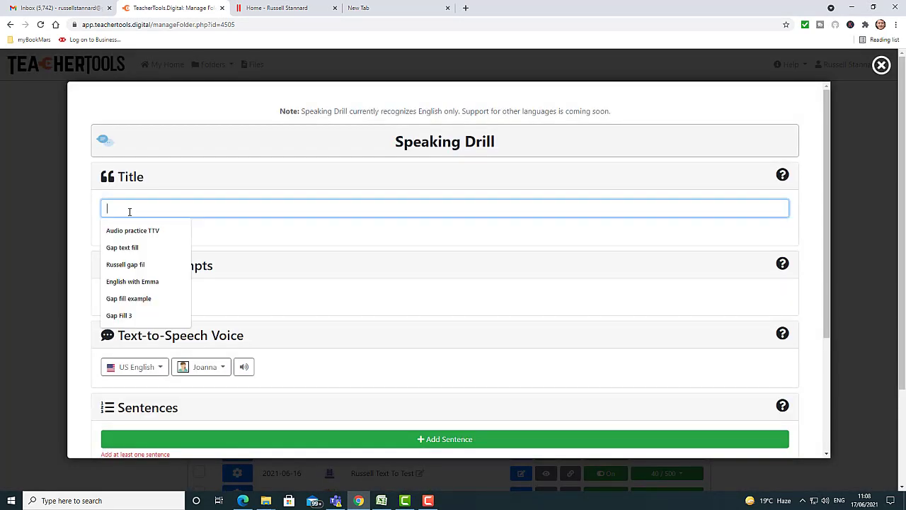
type("Russell's")
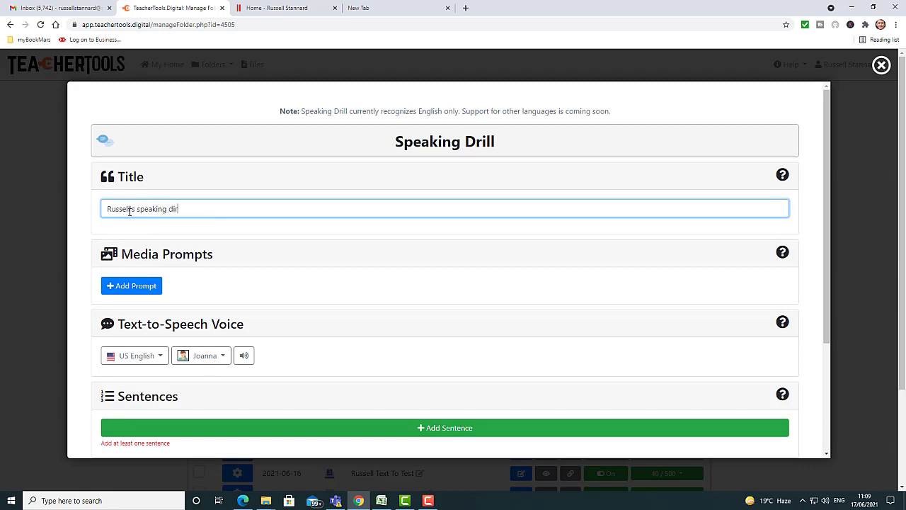
type("speaking drill example")
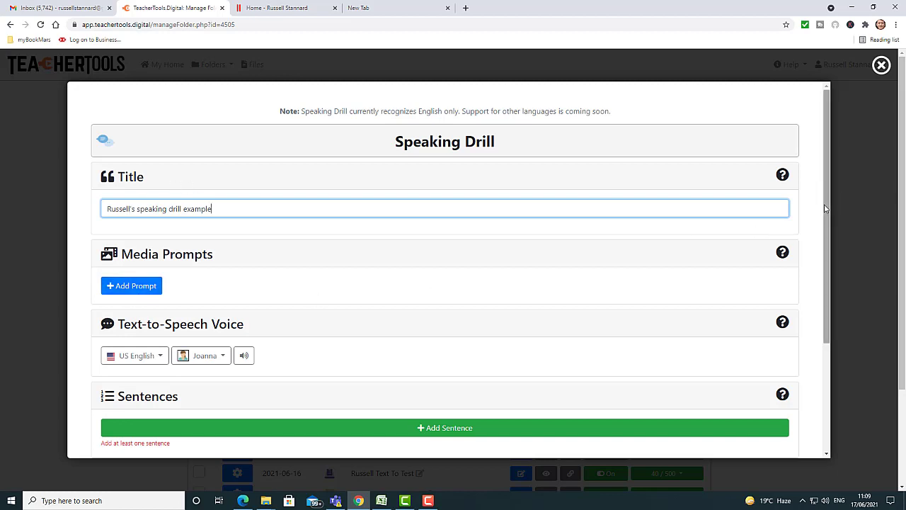
Step: Set the speaking drill's text-to-speech voice to Australian English with the voice Nicole
left_click_drag(827, 197, 812, 310)
left_click(135, 201)
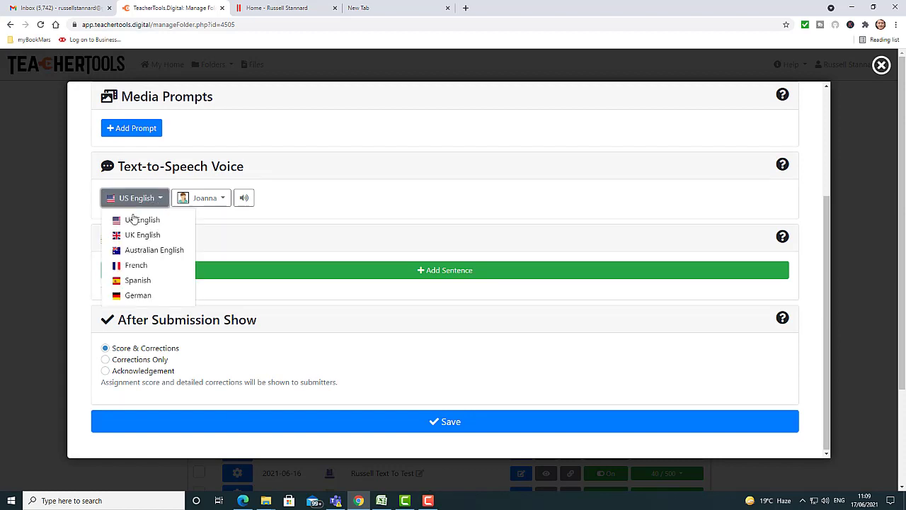
left_click(142, 251)
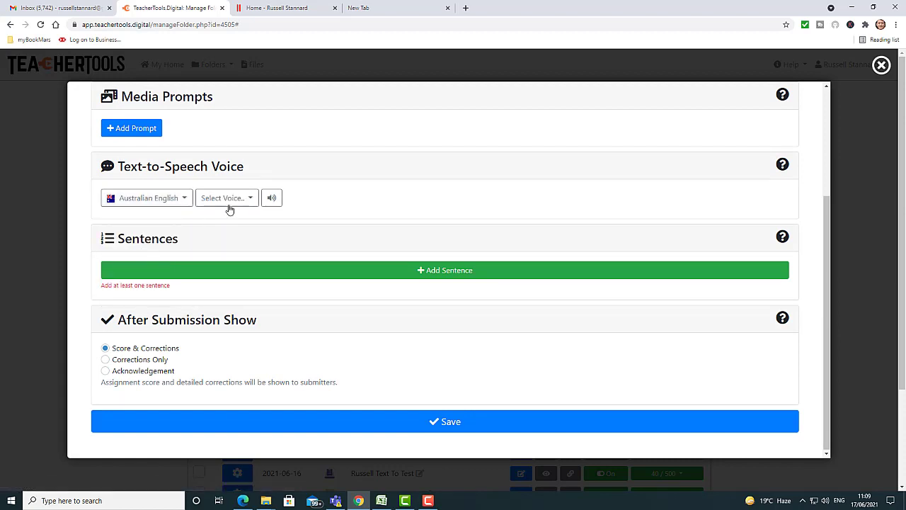
left_click(251, 199)
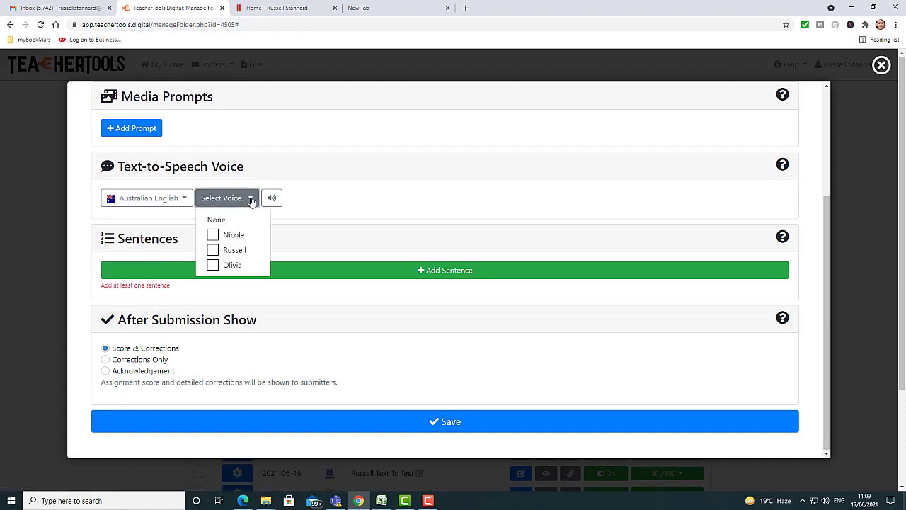
left_click(213, 234)
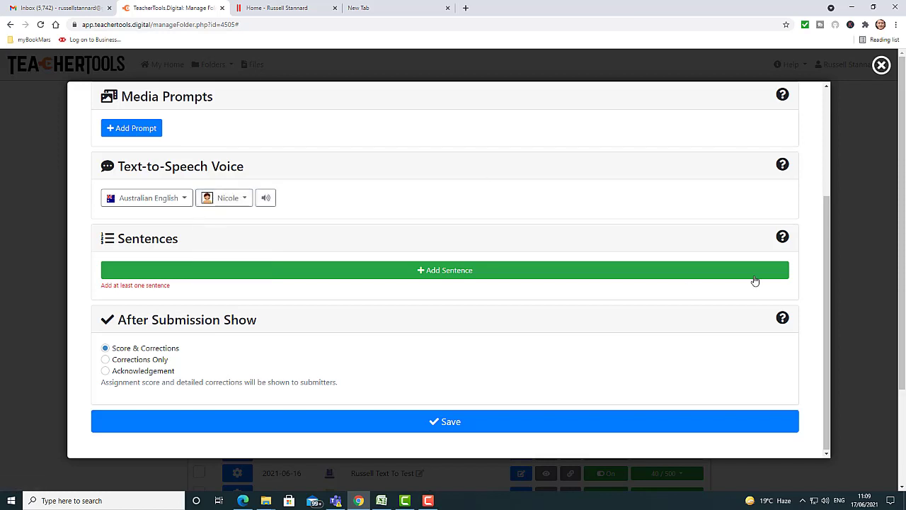
Step: Add a first Read Aloud (No Audio Prompt) sentence with the target "I play football once a week."
left_click_drag(826, 252, 830, 280)
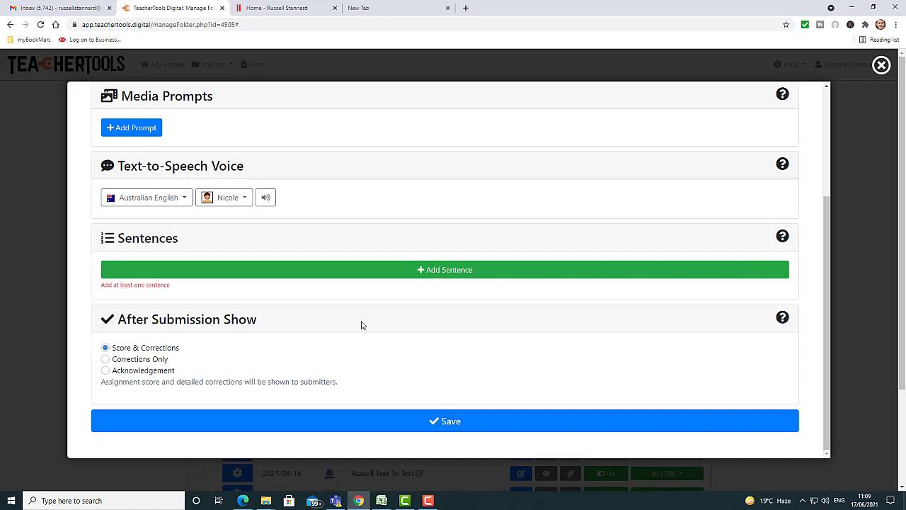
left_click(440, 275)
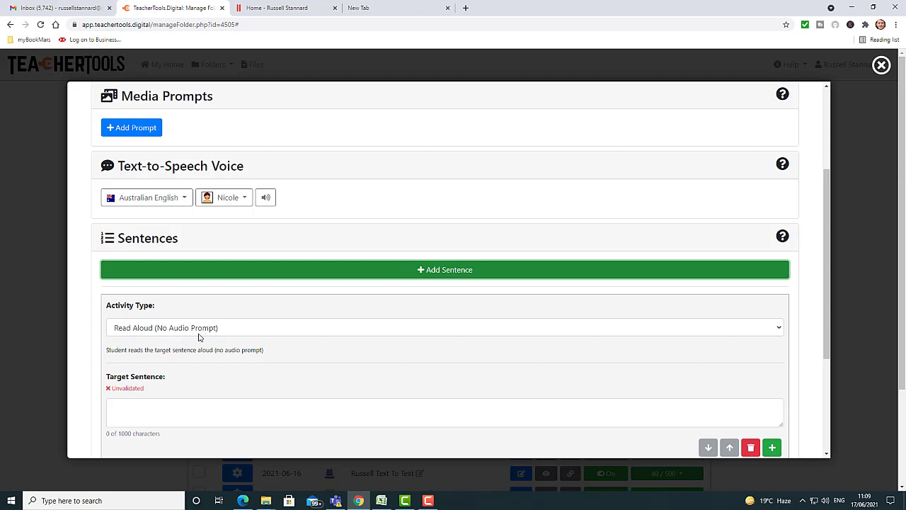
left_click(167, 411)
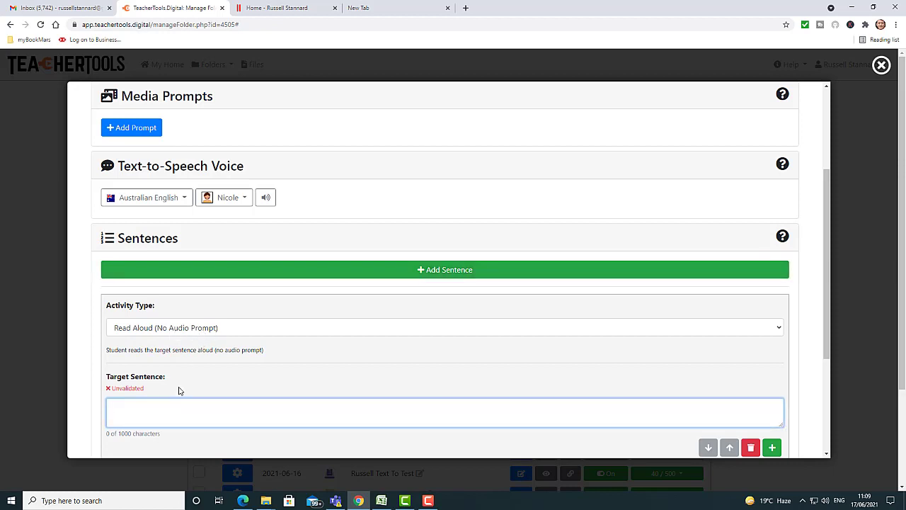
type("I play football once a we")
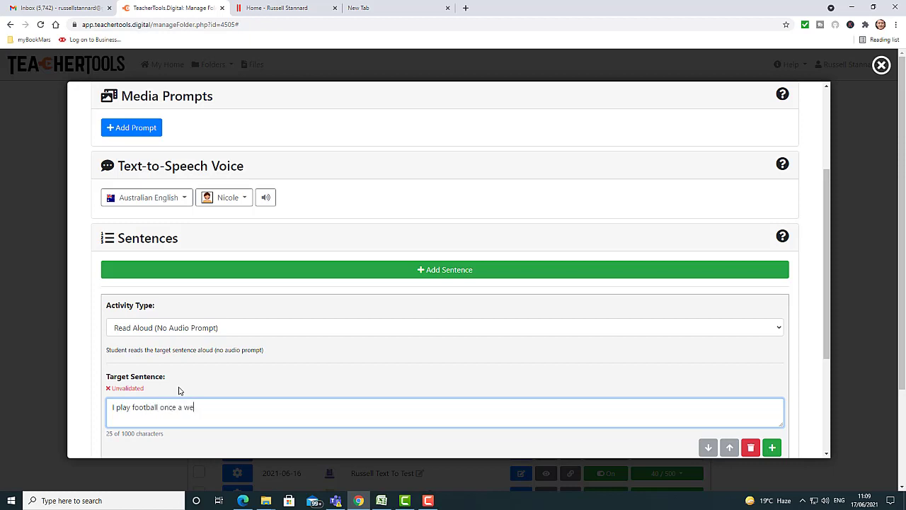
type("ek")
scroll(409, 189, "down", 3)
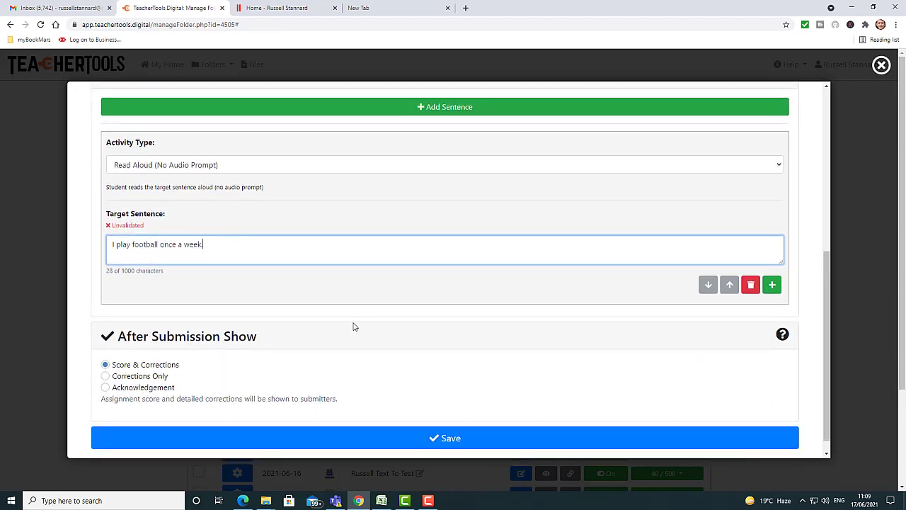
Step: Add a second sentence of type Read Aloud (With Audio Prompt) with the target "I do yoga in the mornings."
left_click(773, 285)
scroll(300, 216, "down", 2)
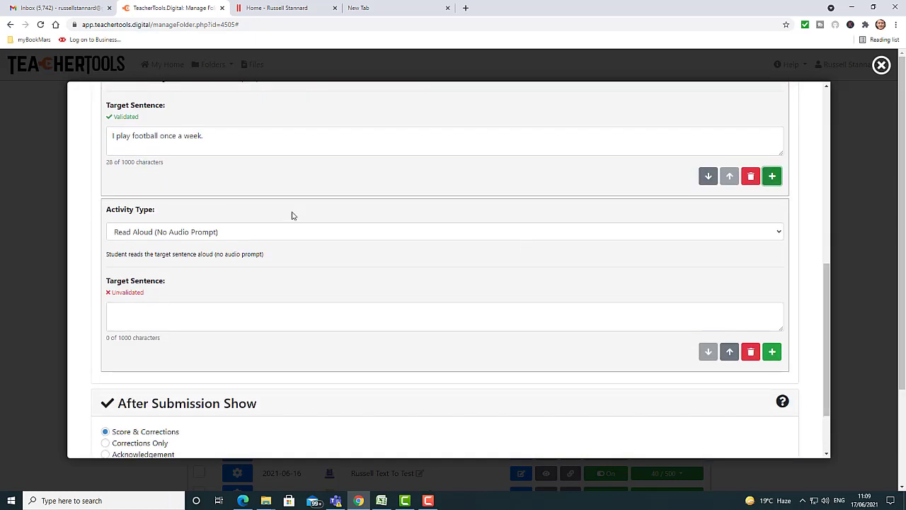
left_click(779, 233)
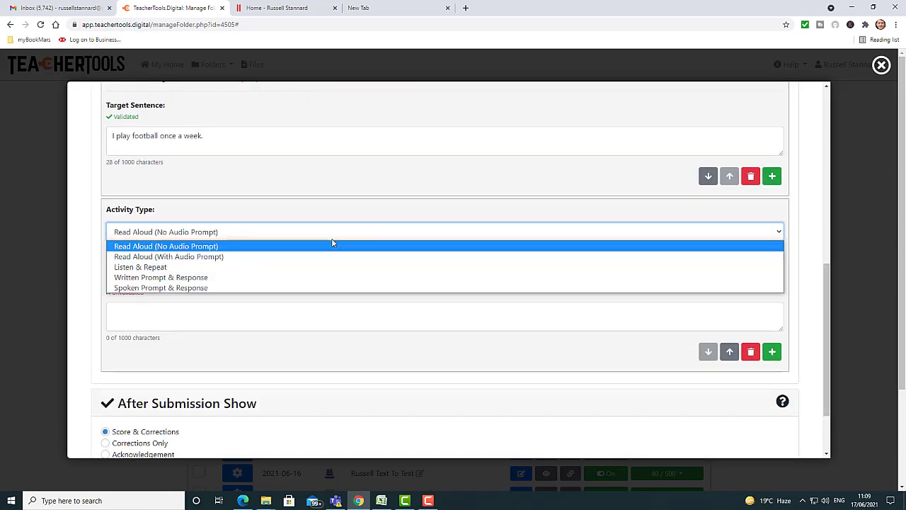
left_click(187, 256)
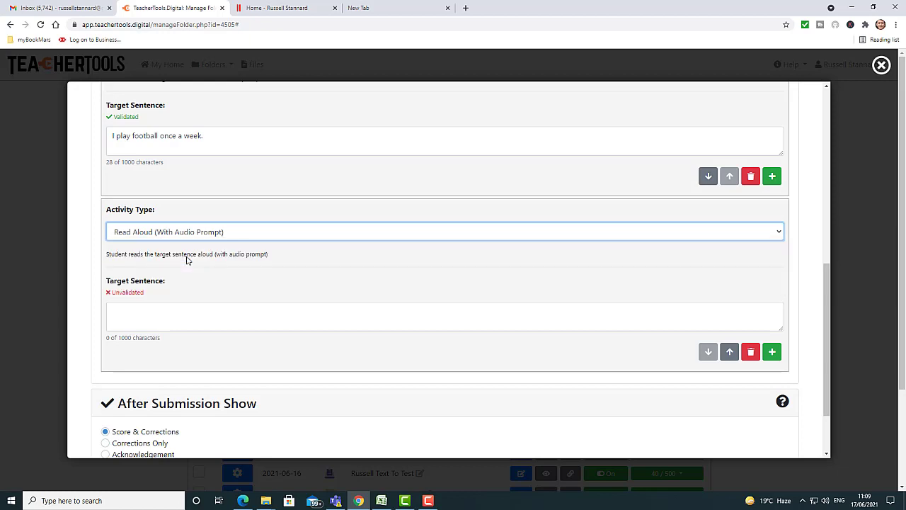
left_click(166, 315)
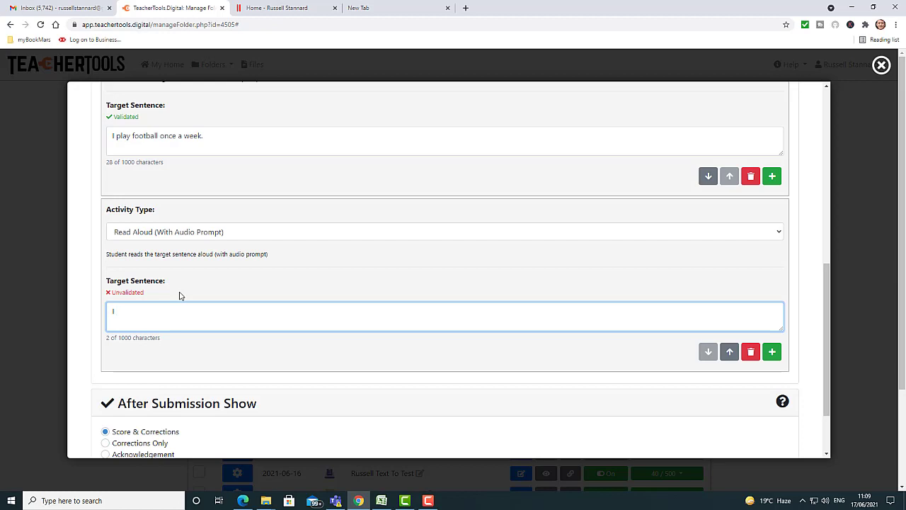
type("I do yoga In the mornings.")
Step: Add a third sentence of type Listen & Repeat with the target "I drive a car that is ten years old"
left_click(772, 352)
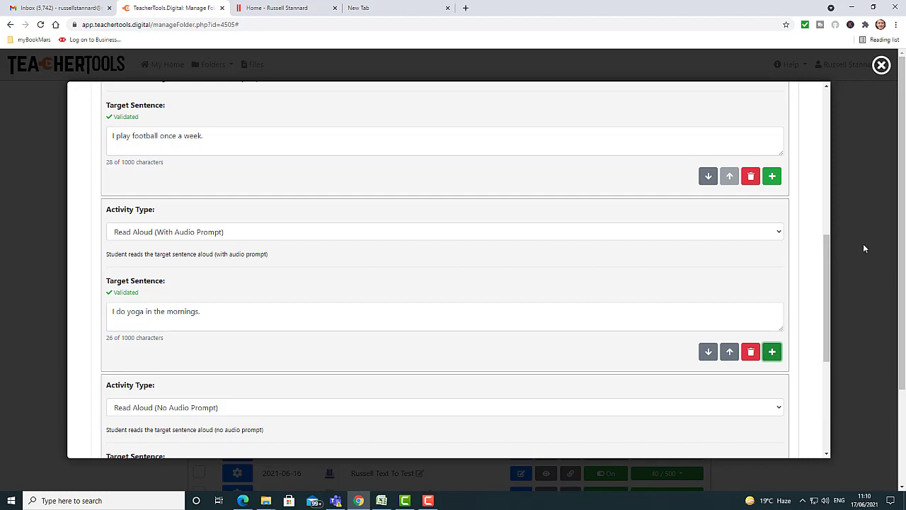
scroll(830, 265, "down", 3)
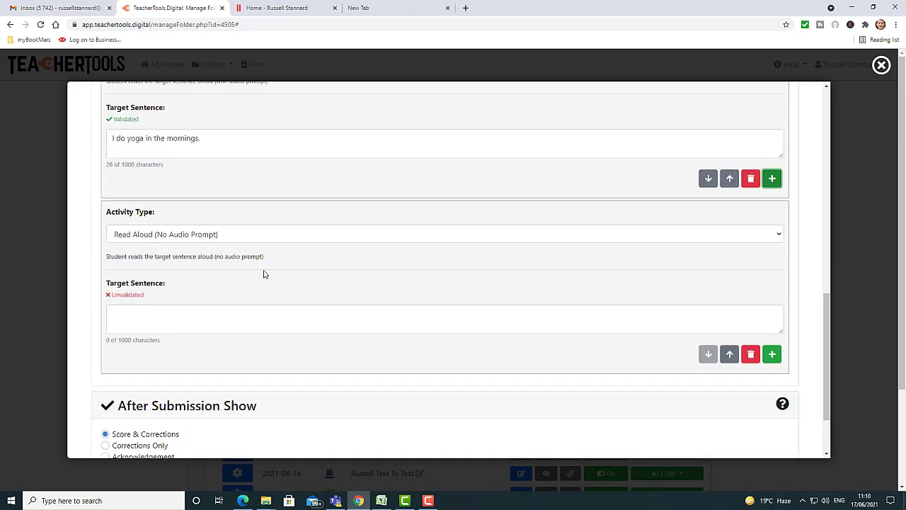
left_click(188, 318)
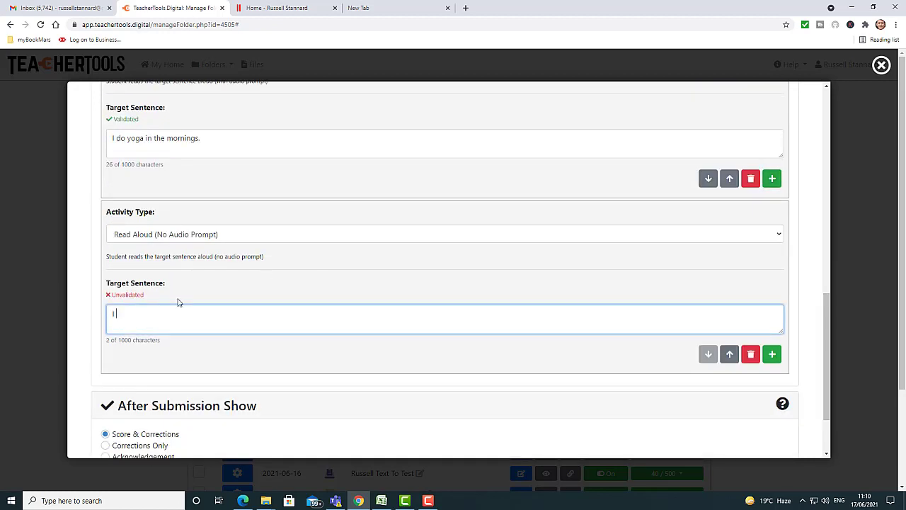
type("I drive a car that is 10 years old")
left_click(227, 235)
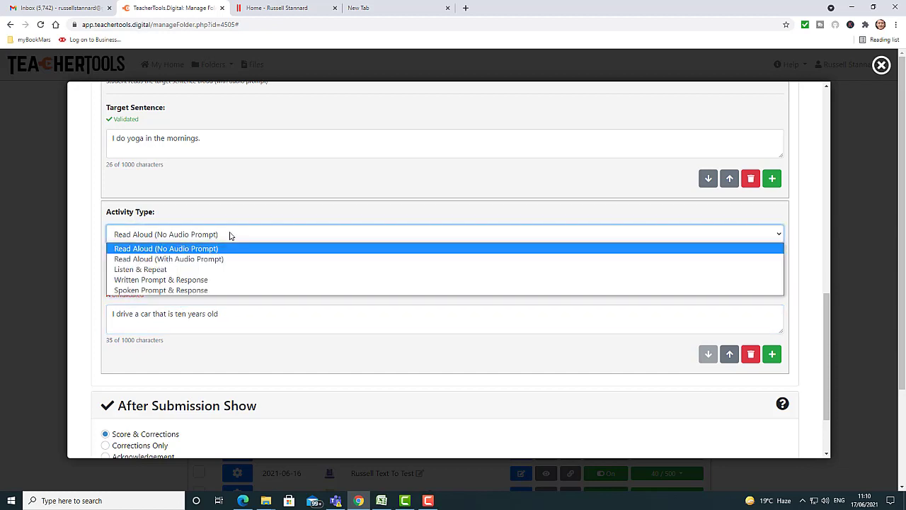
left_click(153, 270)
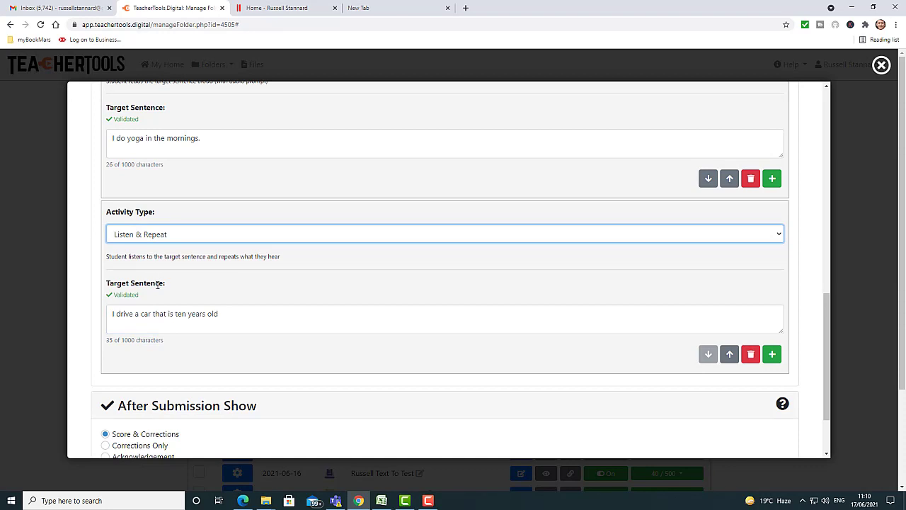
Step: Save the speaking drill with Score & Corrections shown after submission and copy its assignment link
left_click_drag(825, 325, 823, 362)
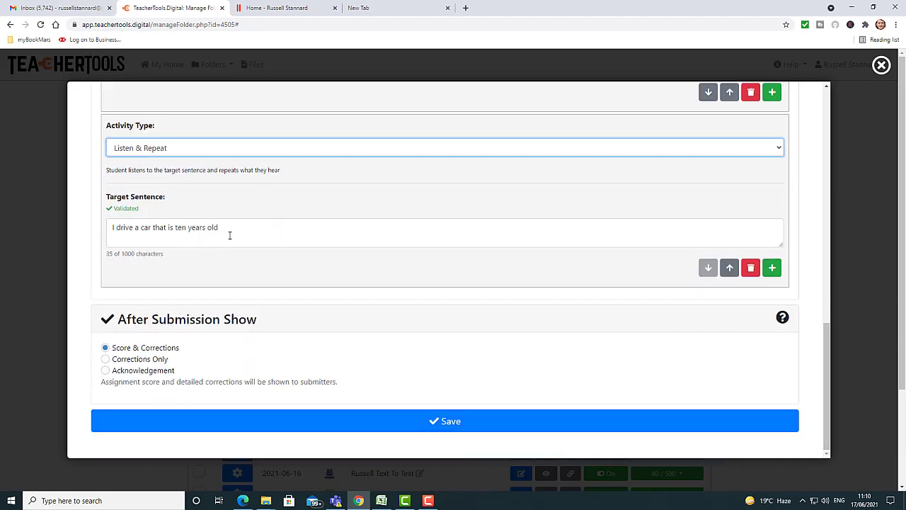
left_click(450, 422)
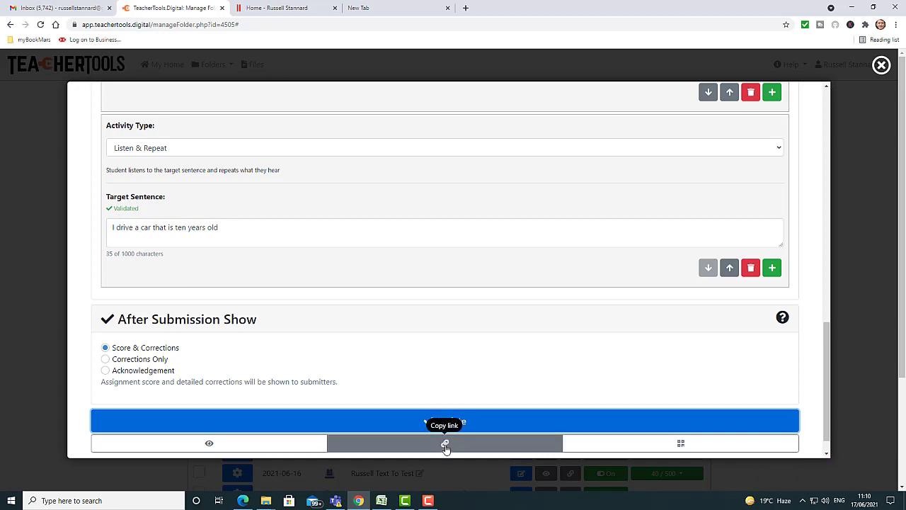
left_click(445, 446)
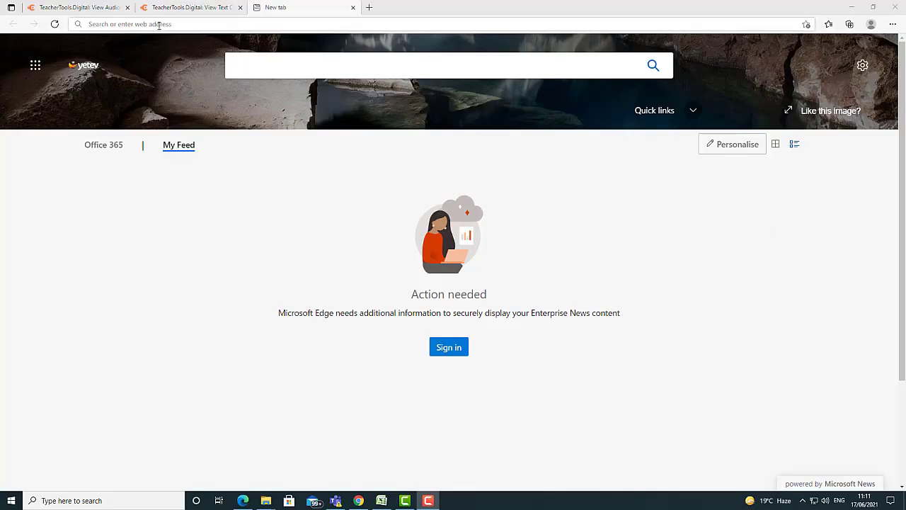
Step: Switch to Microsoft Edge and open the copied speaking drill link as a student
left_click(164, 24)
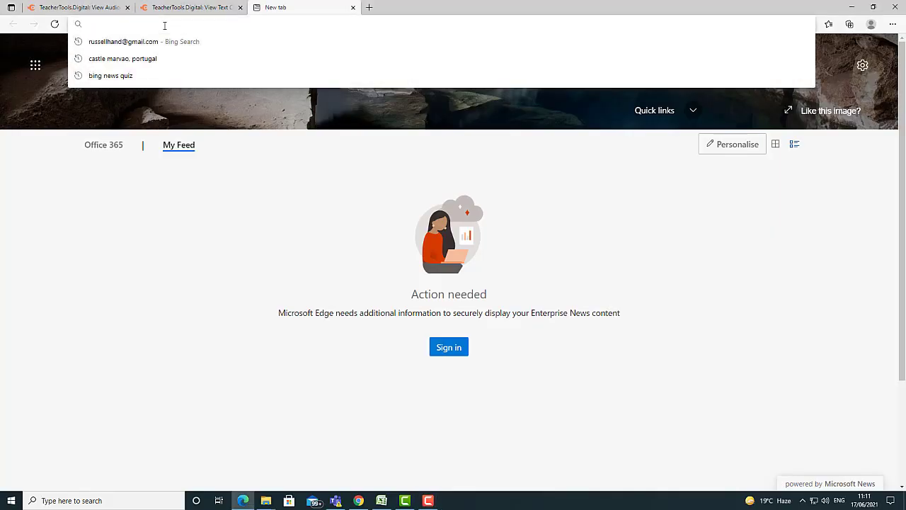
key("ctrl+v")
key("Return")
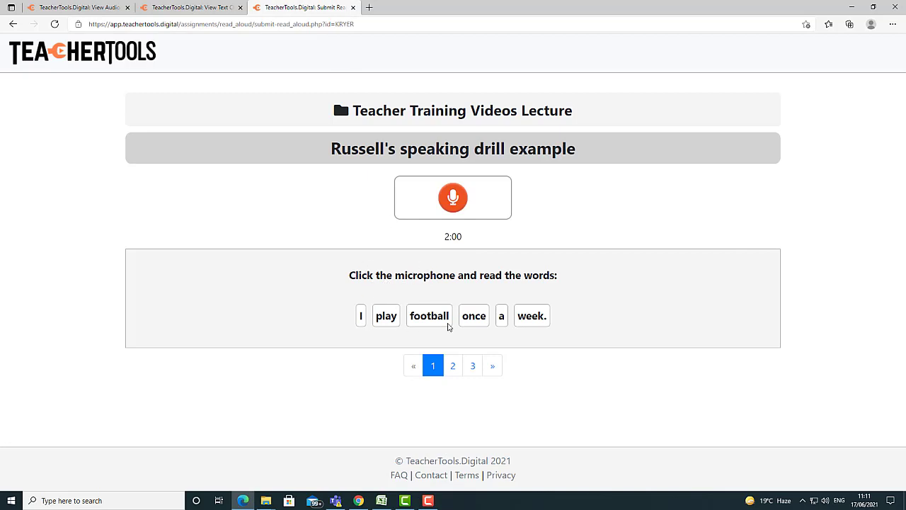
Step: Record readings of the first two drill sentences, playing the audio prompt before recording the second
left_click(454, 198)
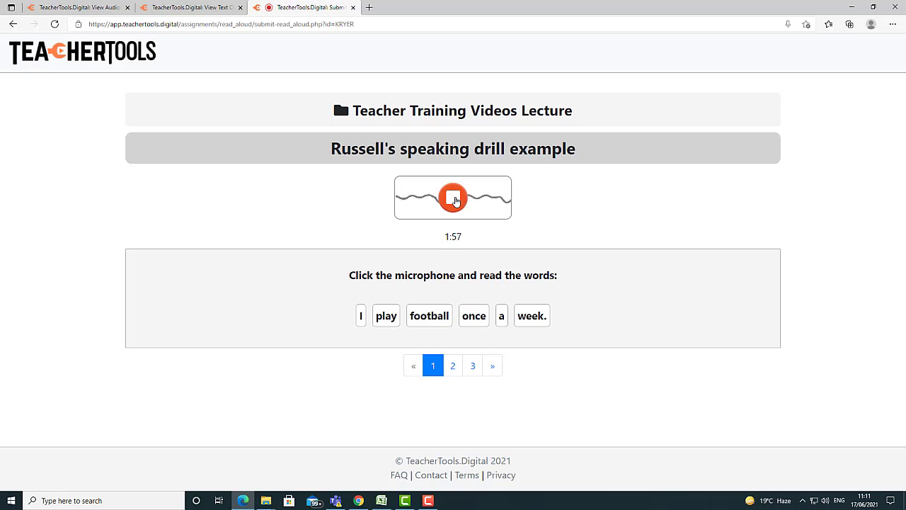
left_click(454, 199)
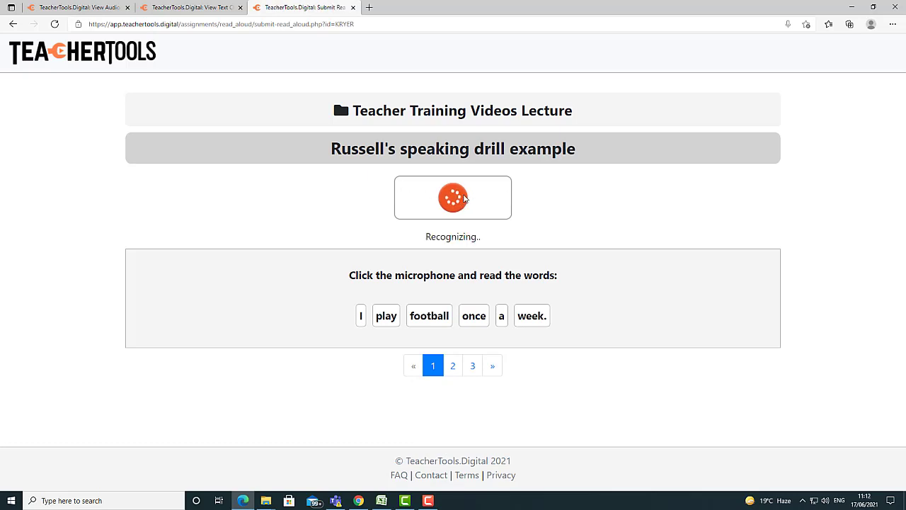
left_click(453, 366)
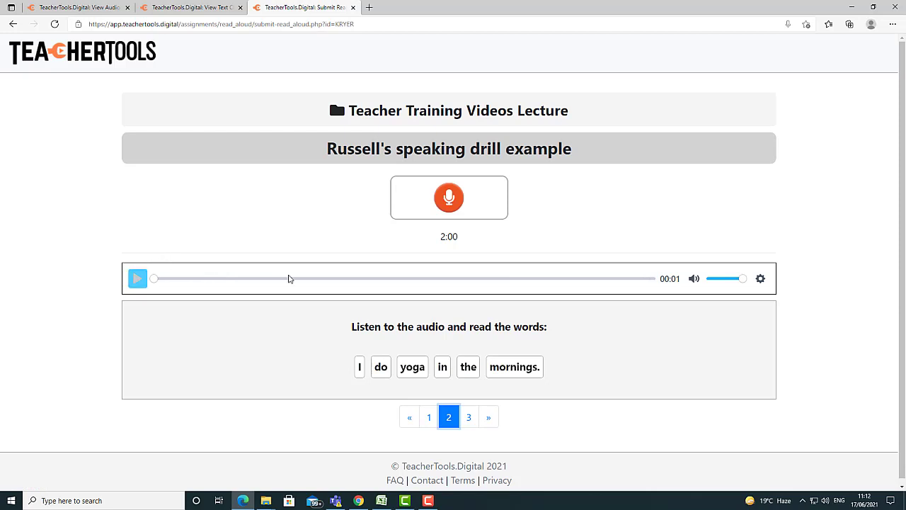
left_click(137, 281)
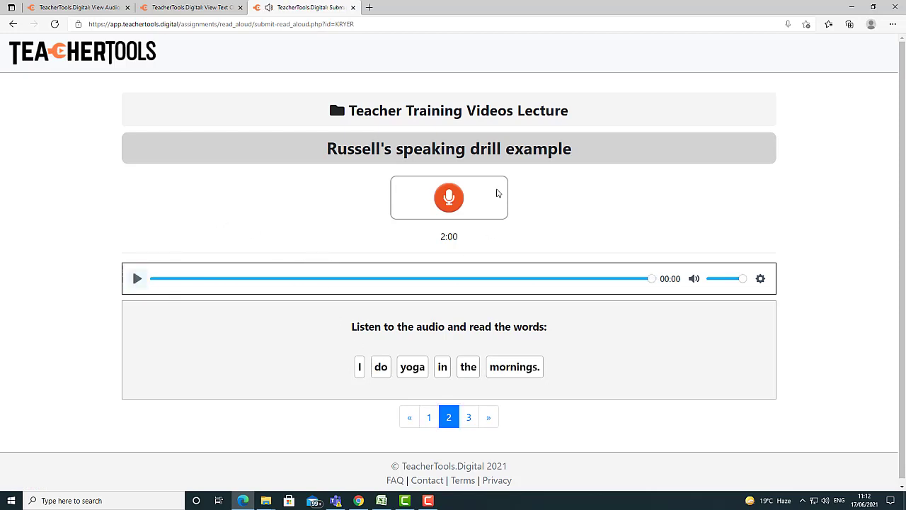
left_click(449, 199)
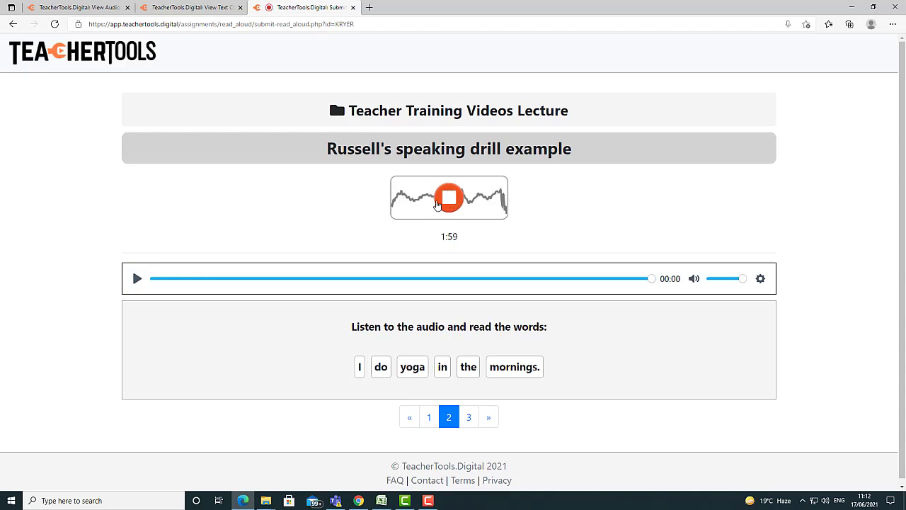
left_click(444, 202)
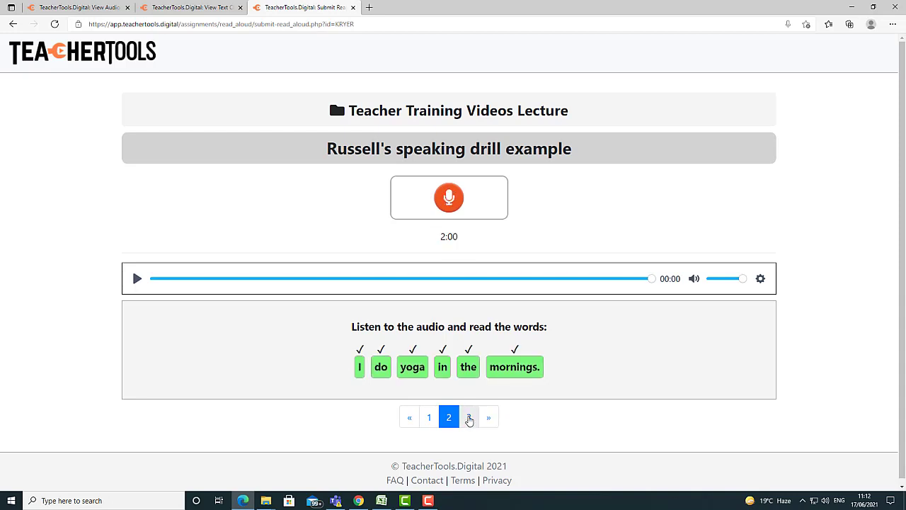
Step: Play the third sentence's audio, record its repetition, and submit the speaking drill
left_click(469, 417)
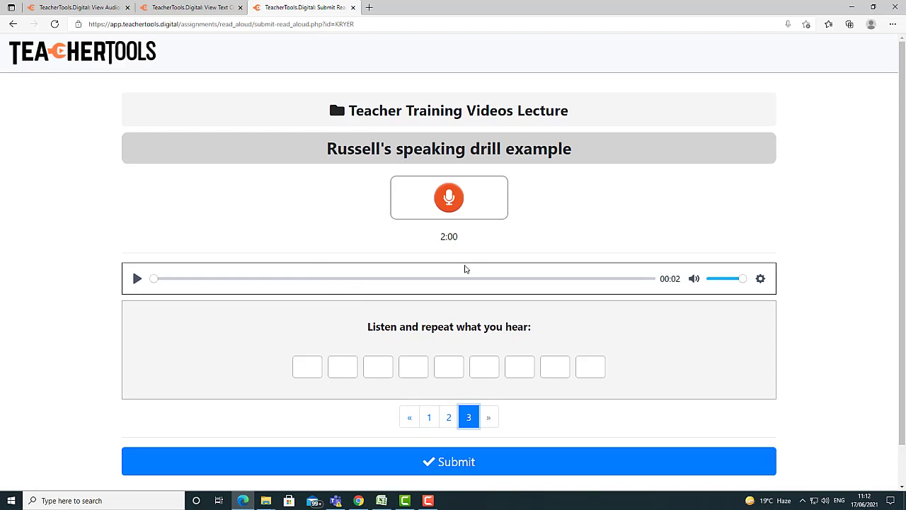
left_click(137, 278)
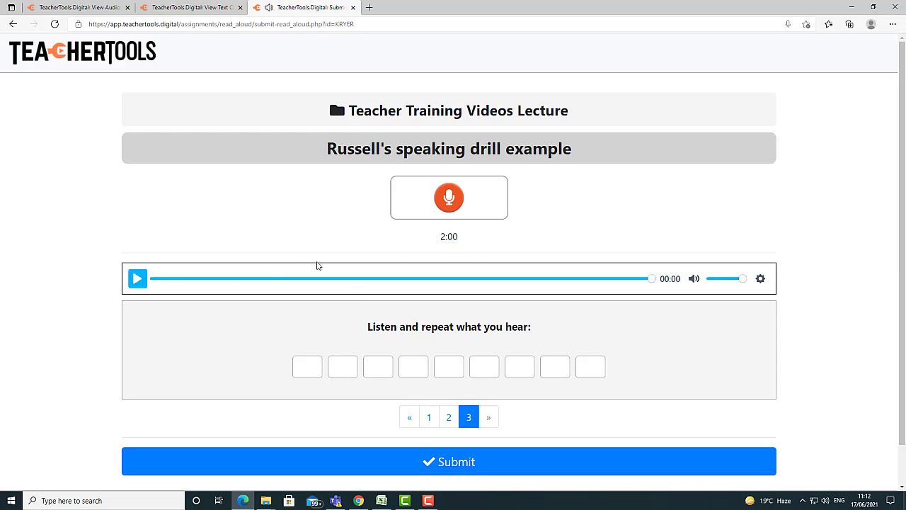
left_click(451, 201)
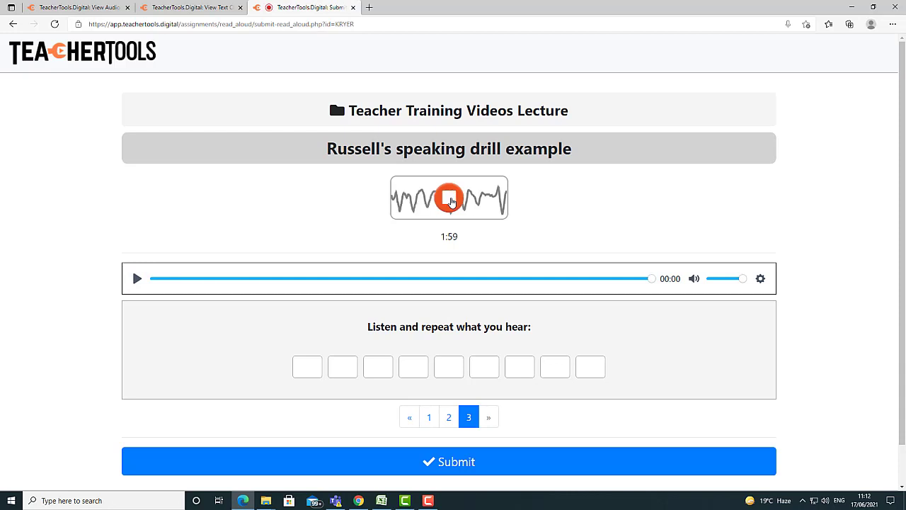
left_click(451, 201)
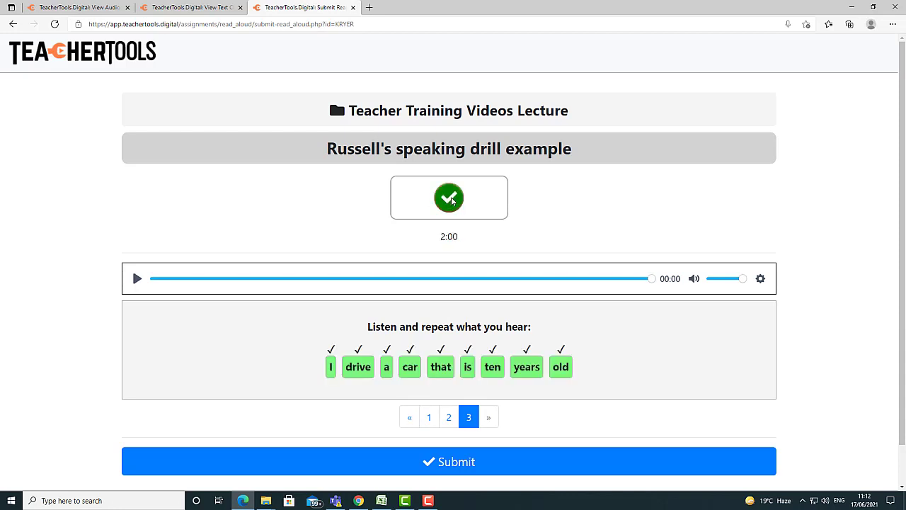
left_click(458, 463)
left_click(478, 312)
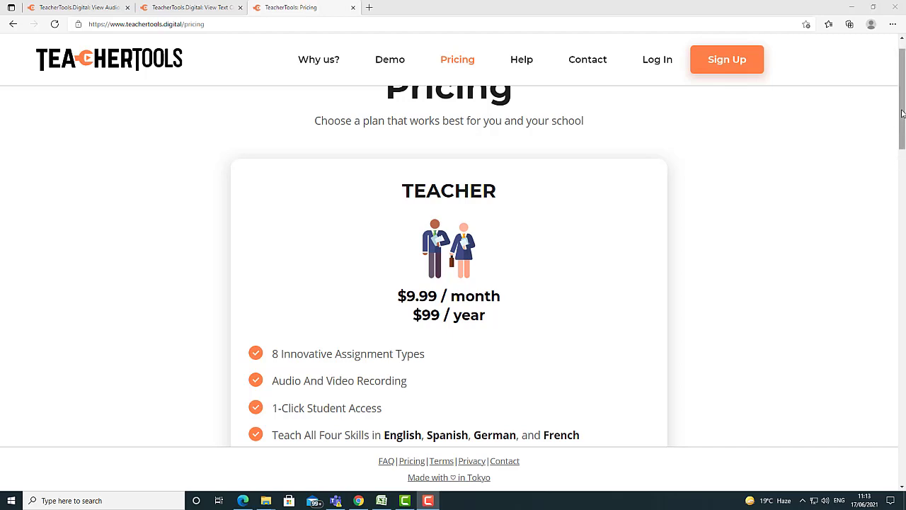
Step: Review the TeacherTools pricing page, from the Teacher plan's features down to the free 30-day trial
left_click_drag(901, 111, 902, 414)
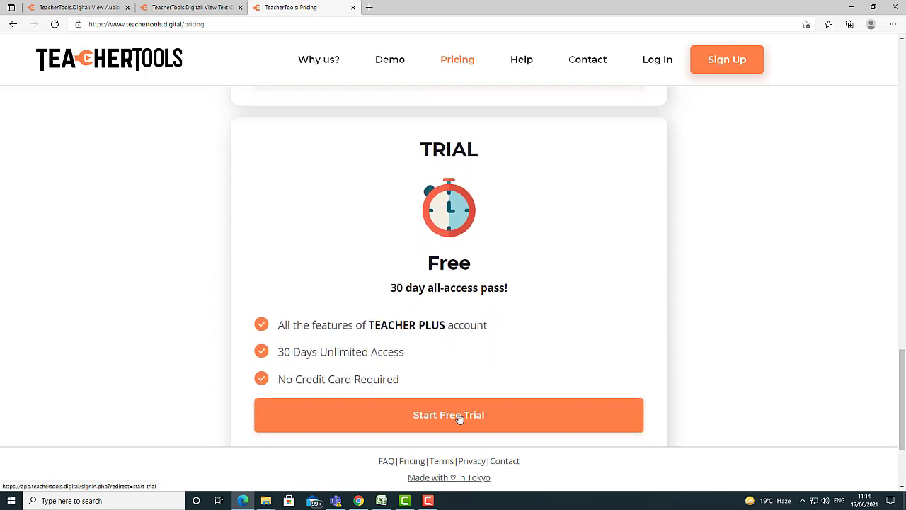
left_click_drag(902, 368, 905, 4)
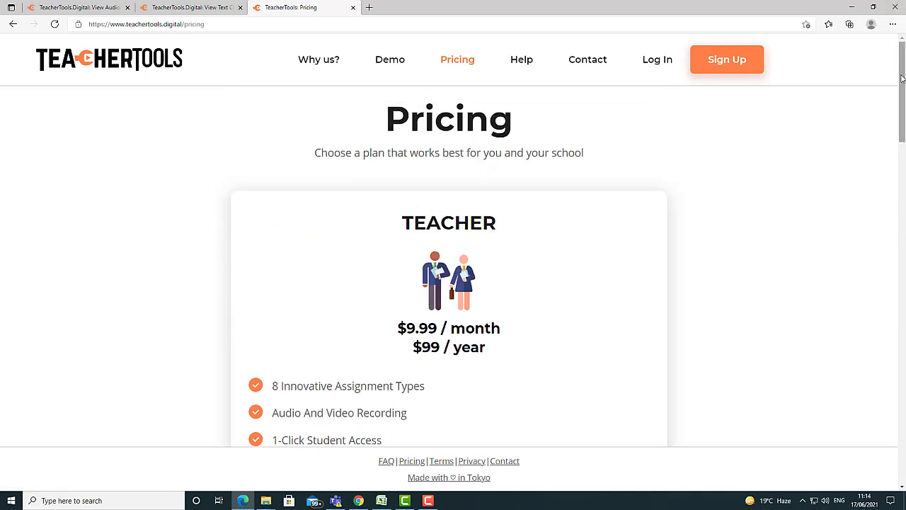
scroll(329, 247, "down", 2)
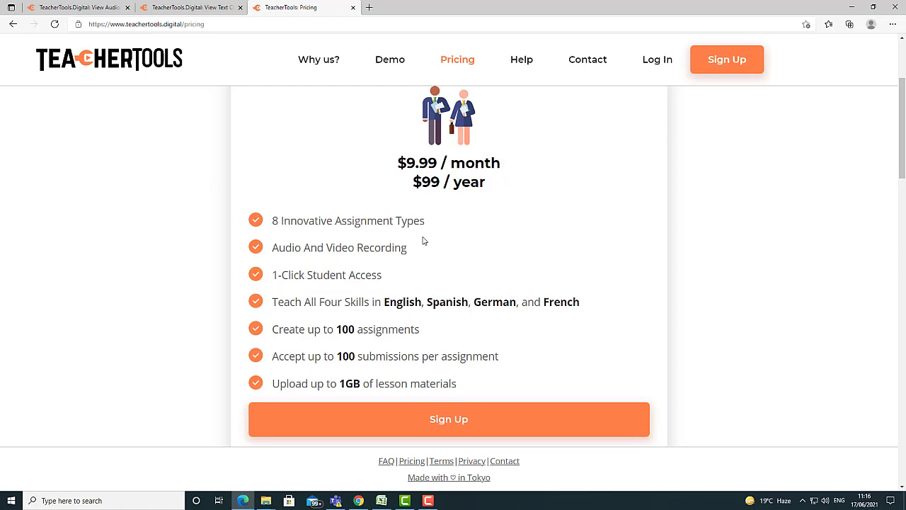
mouse_move(902, 113)
left_mouse_down()
mouse_move(901, 423)
mouse_move(890, 103)
left_mouse_up()
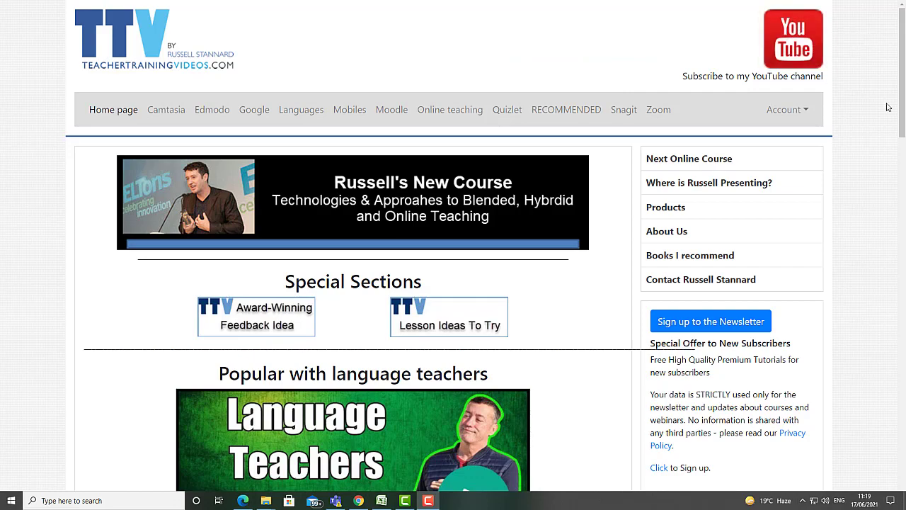
Step: Look through the recommended tools for language teachers on the TeacherTrainingVideos home page
left_click_drag(902, 101, 902, 213)
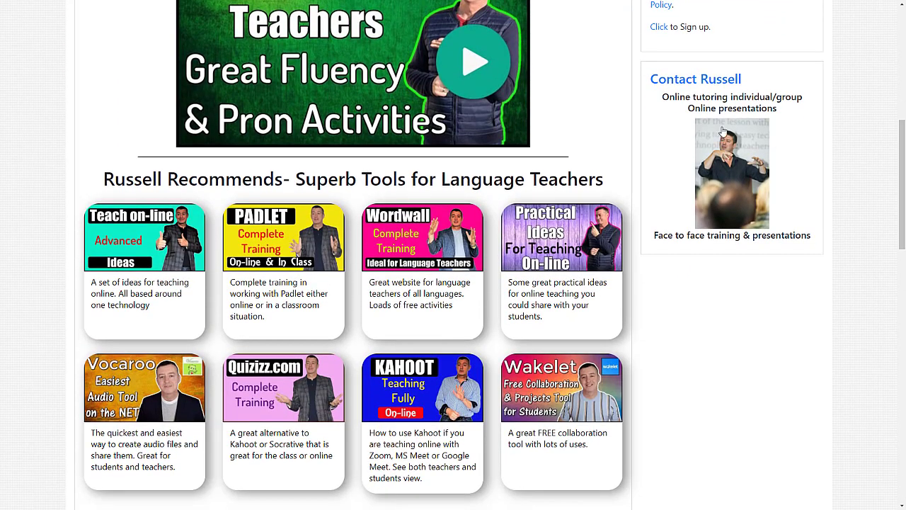